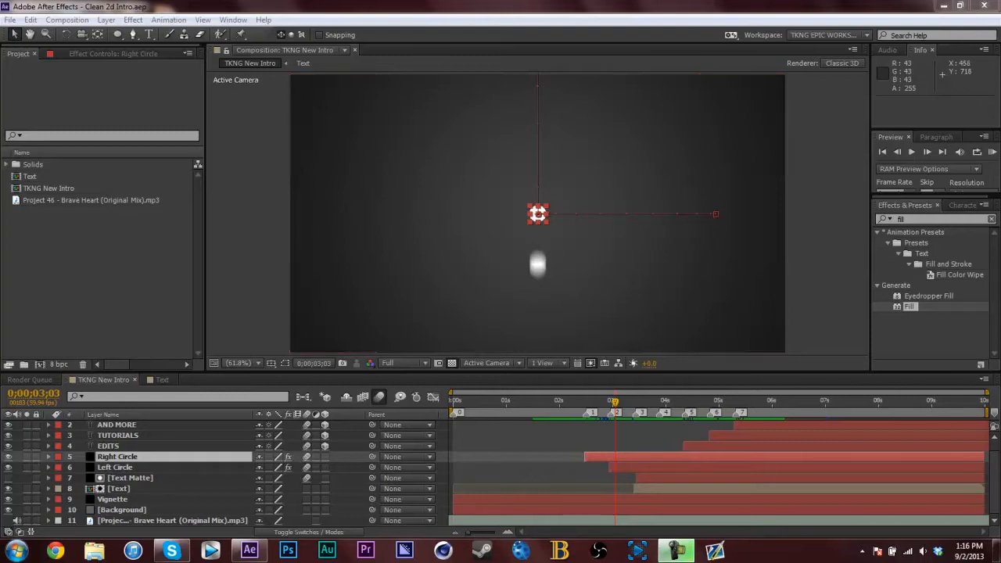
Create a new 1280 x 720 composition named "Syncing Tut" at 59.94 fps with a 10-second duration
{"action": "left_click", "coordinate": [130, 324]}
{"action": "left_click", "coordinate": [24, 365]}
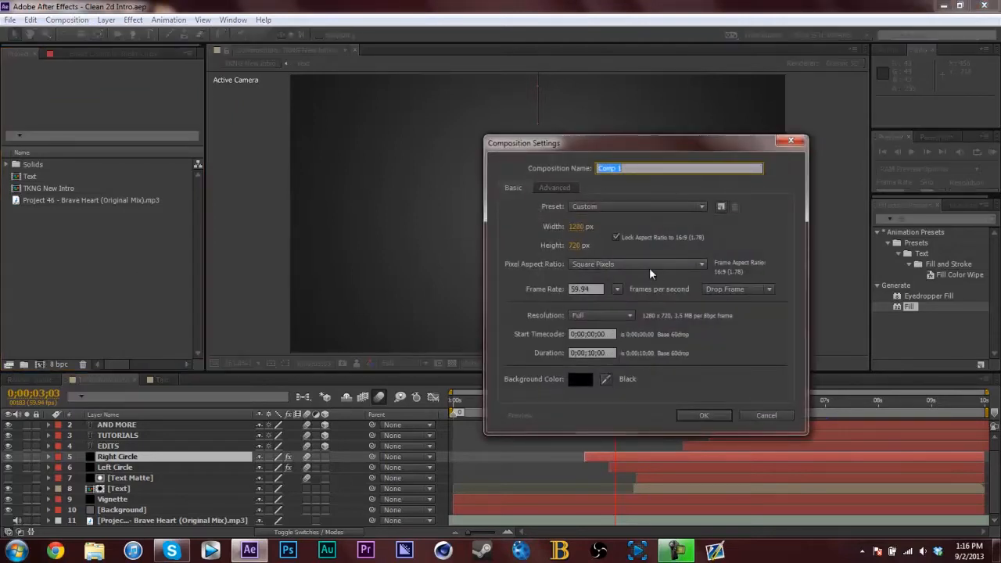
{"action": "type", "text": "Syncing Tut"}
{"action": "key", "text": "Return"}
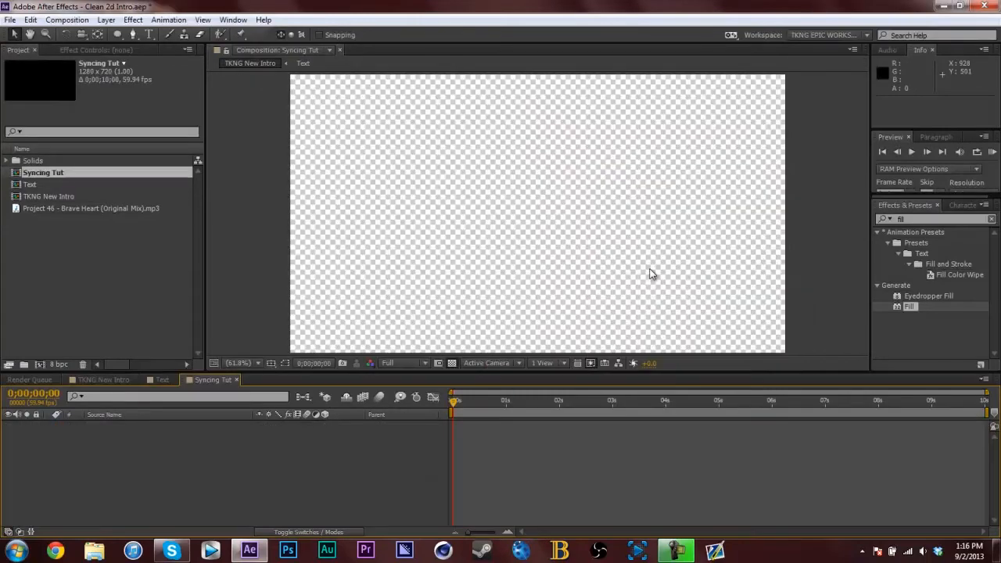
Copy the Brave Heart audio layer from the TKNG New Intro composition into the Syncing Tut composition
{"action": "left_click", "coordinate": [110, 380]}
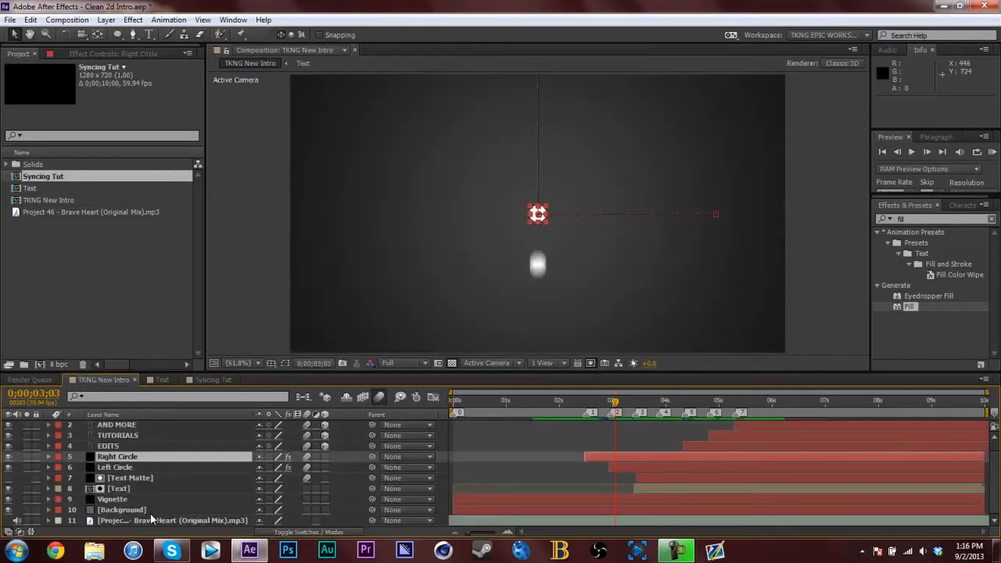
{"action": "left_click", "coordinate": [154, 521]}
{"action": "key", "text": "ctrl+c"}
{"action": "left_click", "coordinate": [209, 380]}
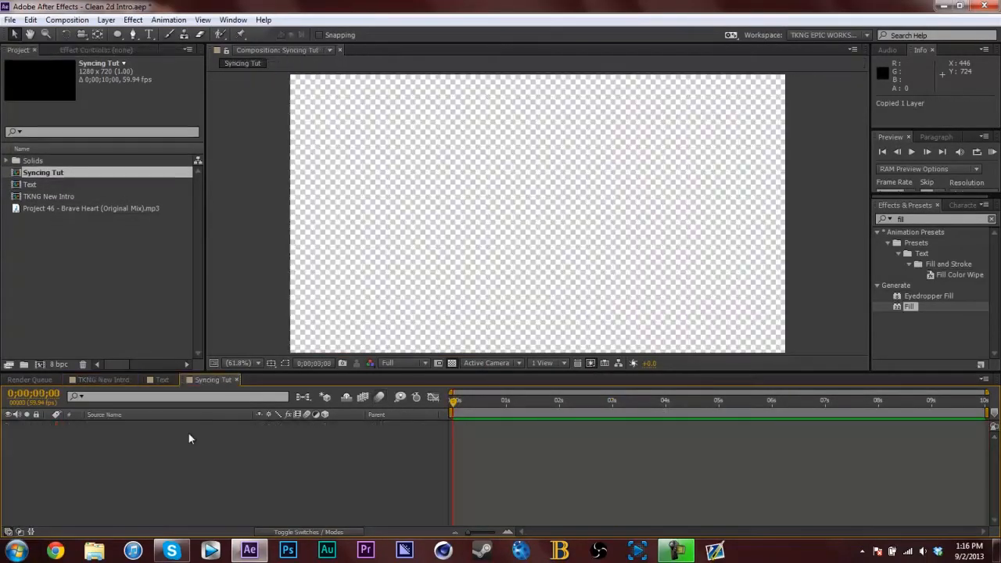
{"action": "key", "text": "ctrl+v"}
{"action": "left_click", "coordinate": [185, 426]}
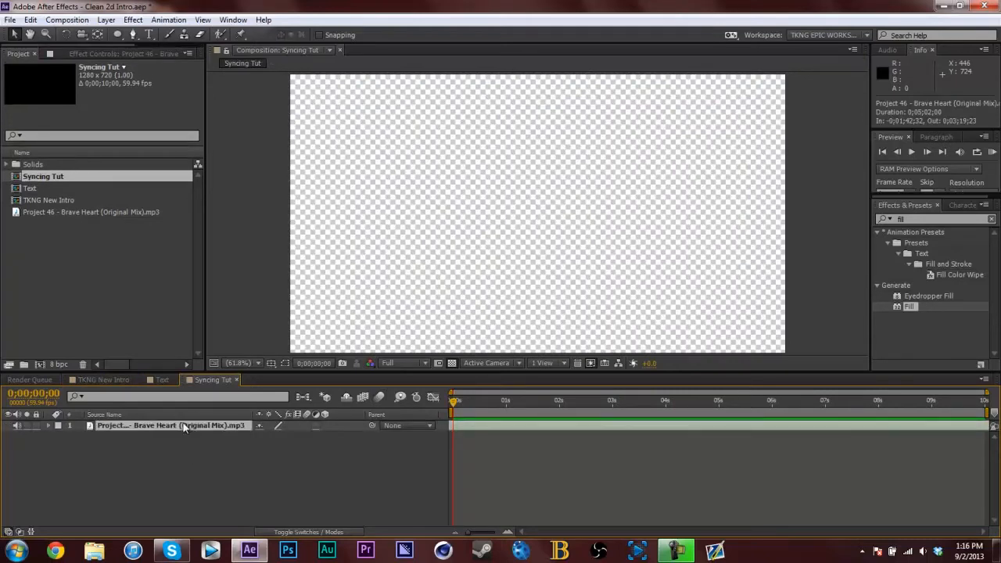
Reveal the waveform of the Brave Heart audio layer in the timeline
{"action": "left_click", "coordinate": [751, 404]}
{"action": "key", "text": "l"}
{"action": "left_click", "coordinate": [80, 436]}
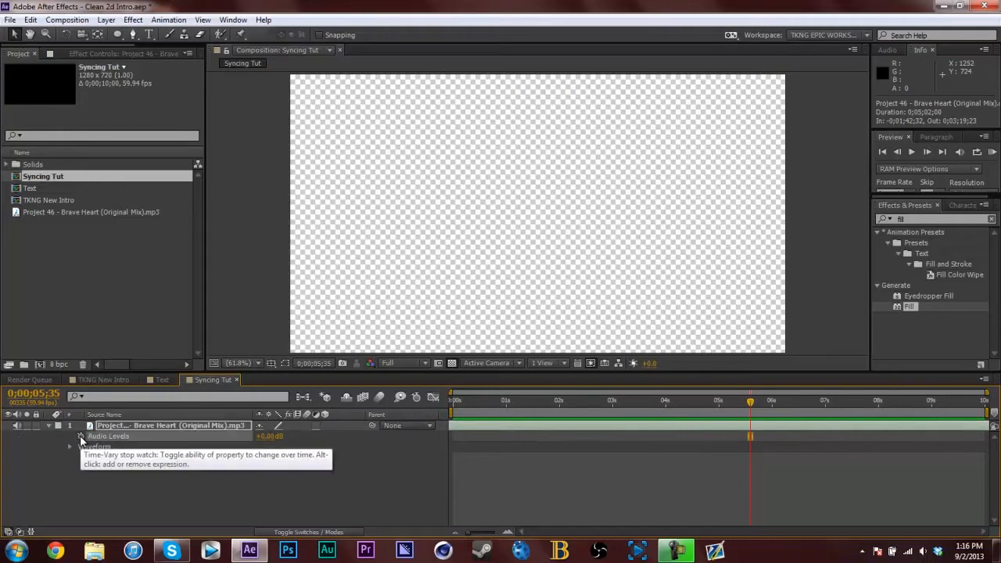
{"action": "key", "text": "l"}
{"action": "key", "text": "l"}
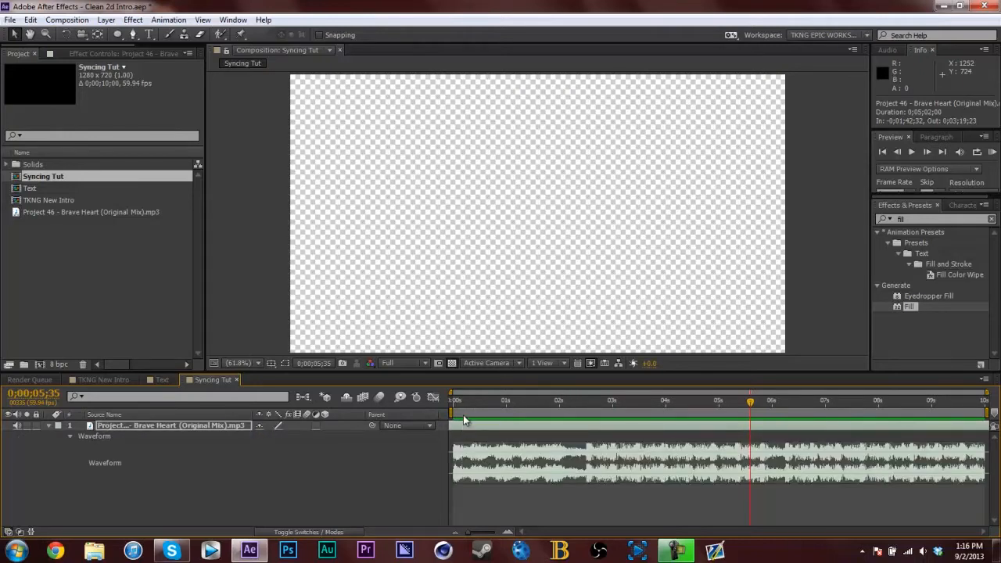
Place the playhead on the beat drop in the waveform, at 0;00;02;30
{"action": "left_click_drag", "start_coordinate": [462, 408], "coordinate": [589, 413]}
{"action": "key", "text": "equal"}
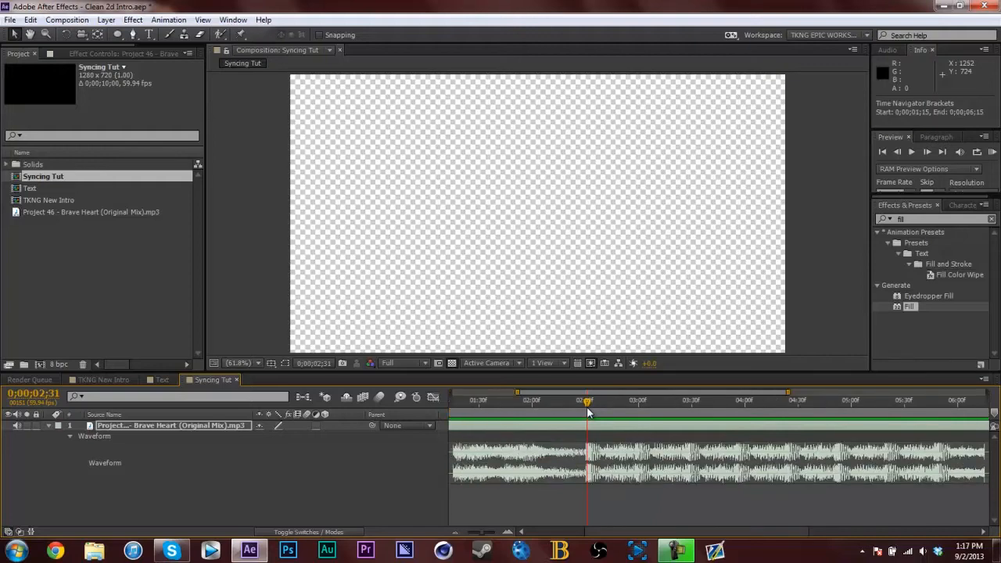
{"action": "key", "text": "Page_Up"}
Add an unnumbered composition marker at 0;00;02;30 with no layer selected, and delete it
{"action": "left_click", "coordinate": [297, 504]}
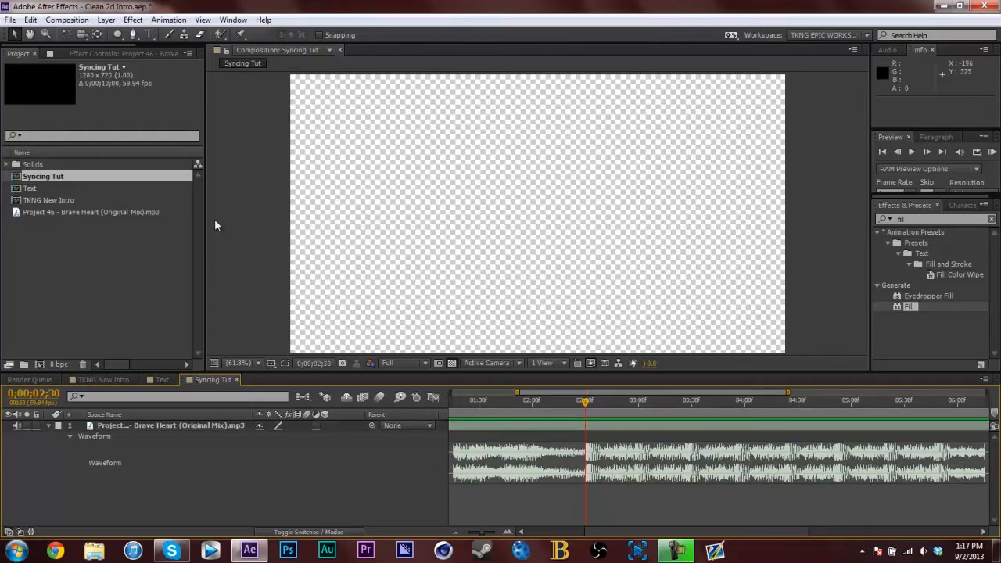
{"action": "left_click", "coordinate": [107, 20]}
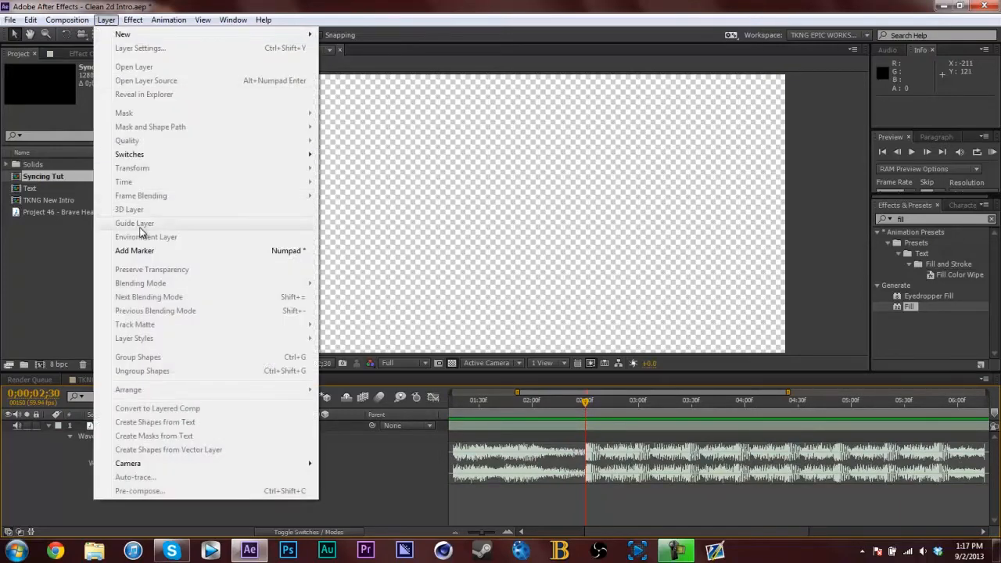
{"action": "left_click", "coordinate": [143, 252]}
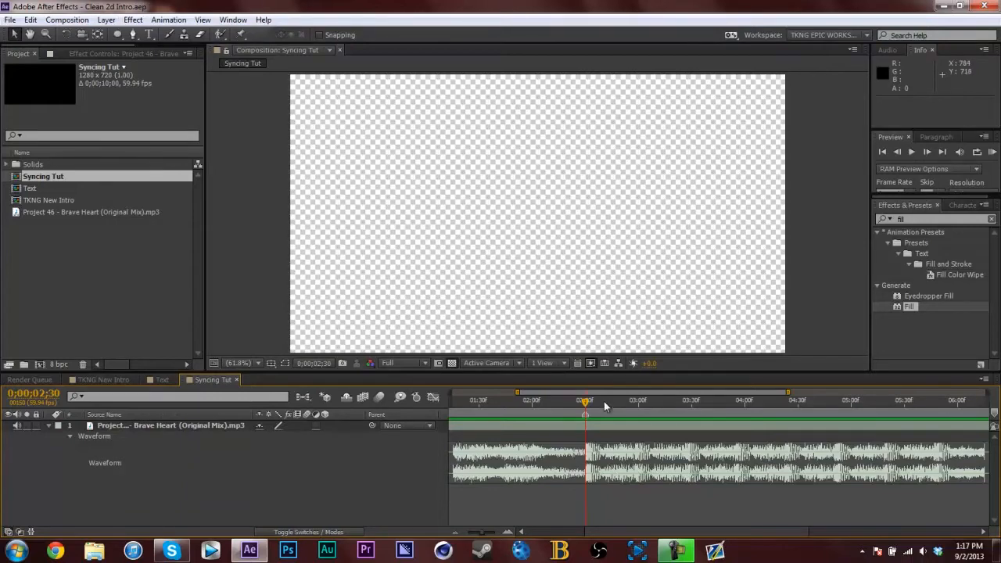
{"action": "right_click", "coordinate": [589, 420]}
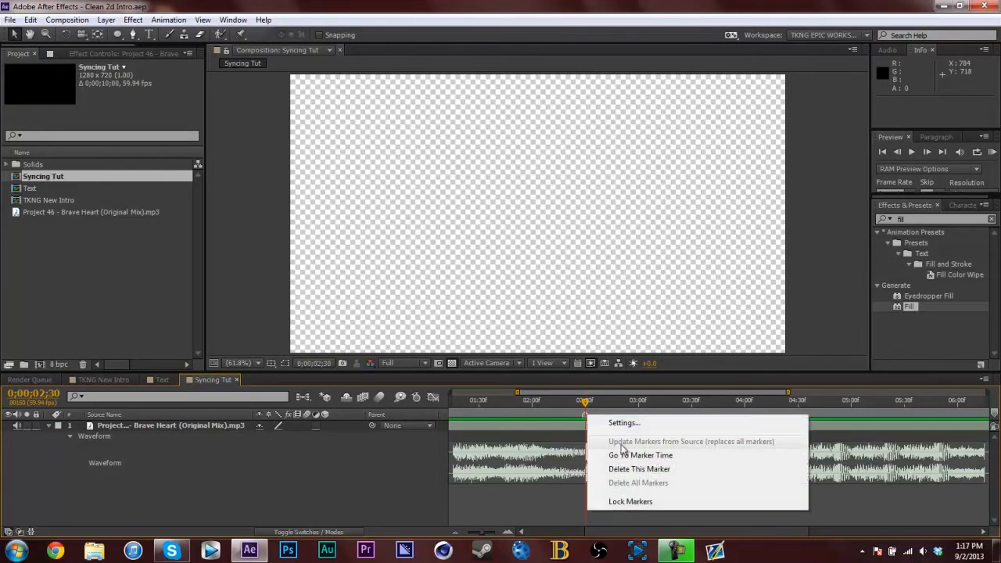
{"action": "left_click", "coordinate": [630, 474]}
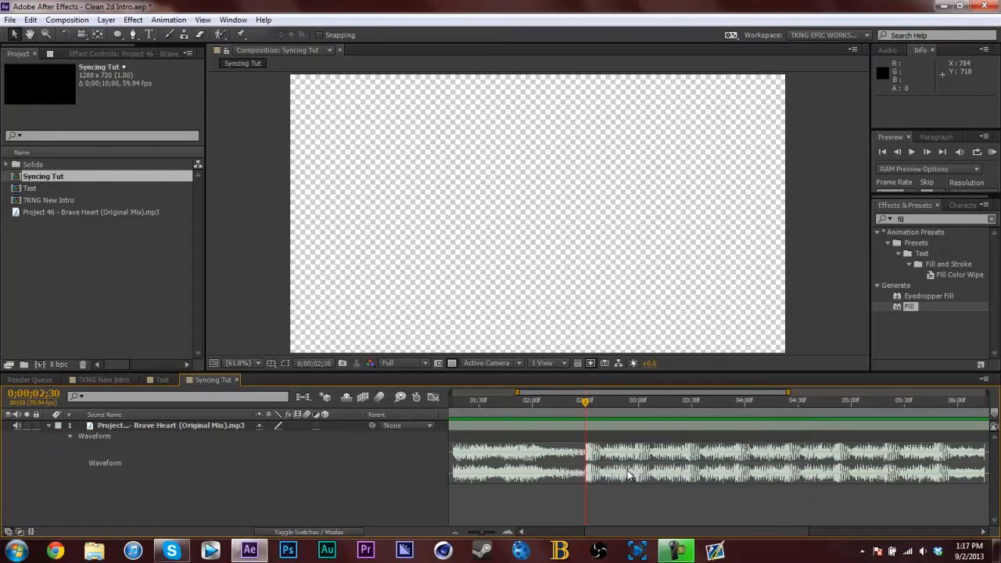
Pull composition marker 1 from the marker bin onto 0;00;02;30, and delete it
{"action": "key", "text": "ctrl+s"}
{"action": "mouse_move", "coordinate": [995, 412]}
{"action": "left_mouse_down"}
{"action": "mouse_move", "coordinate": [645, 438]}
{"action": "mouse_move", "coordinate": [598, 472]}
{"action": "mouse_move", "coordinate": [578, 432]}
{"action": "mouse_move", "coordinate": [532, 420]}
{"action": "mouse_move", "coordinate": [634, 422]}
{"action": "mouse_move", "coordinate": [589, 433]}
{"action": "left_mouse_up"}
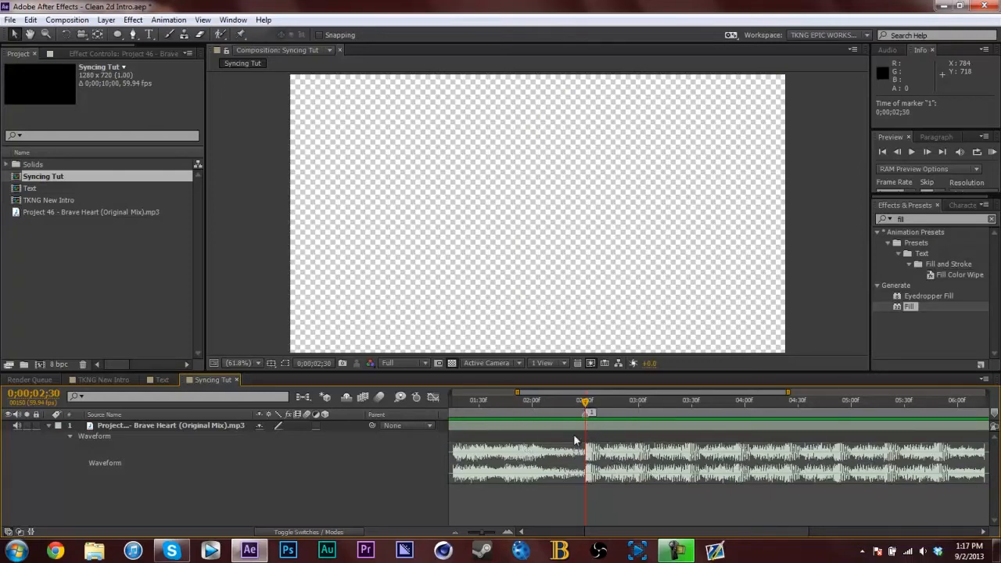
{"action": "key", "text": "ctrl+s"}
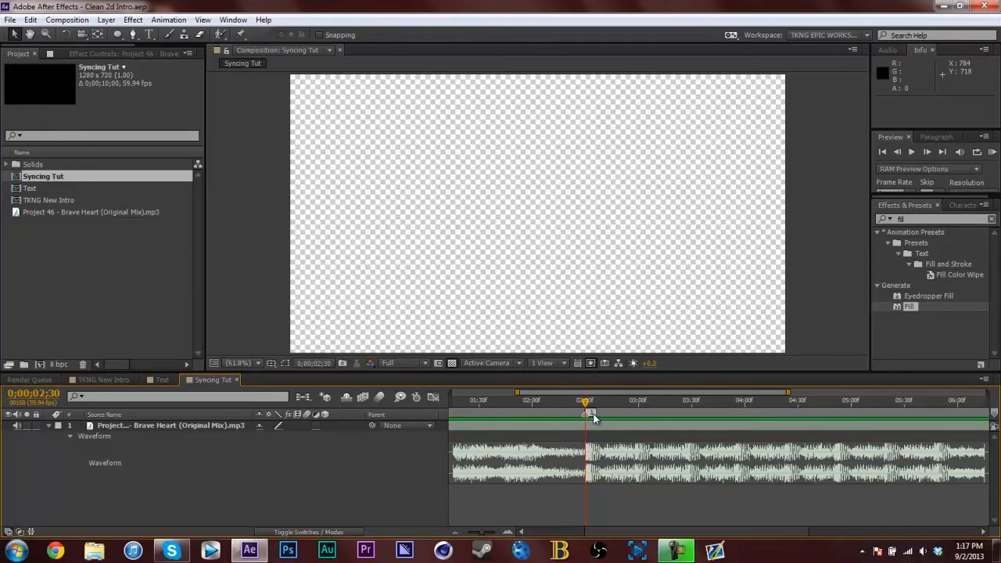
{"action": "left_click", "coordinate": [593, 402]}
{"action": "right_click", "coordinate": [588, 409]}
{"action": "left_click", "coordinate": [620, 471]}
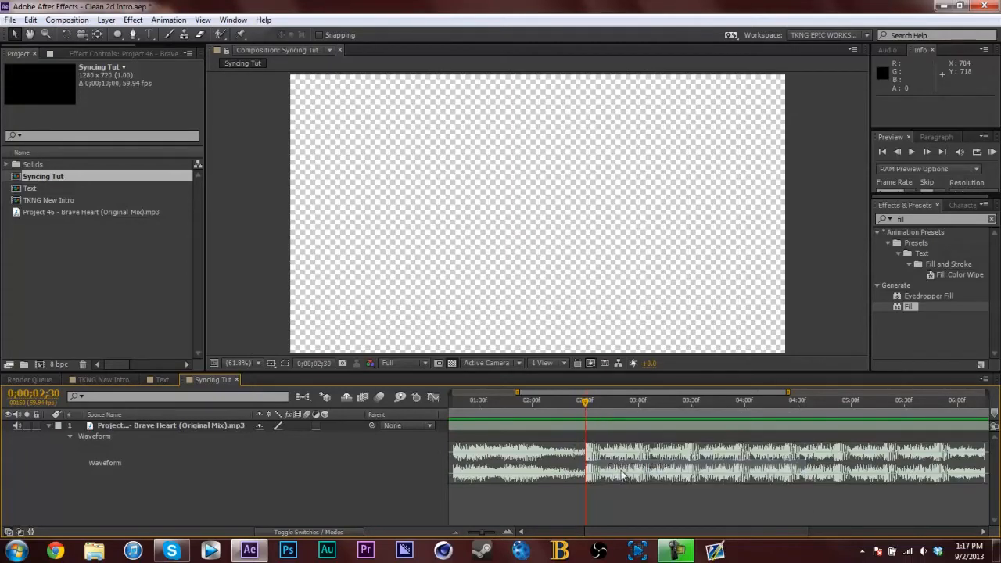
Add composition marker 1 at the beat drop at 0;00;02;30 and marker 0 at the start of the composition
{"action": "key", "text": "shift+1"}
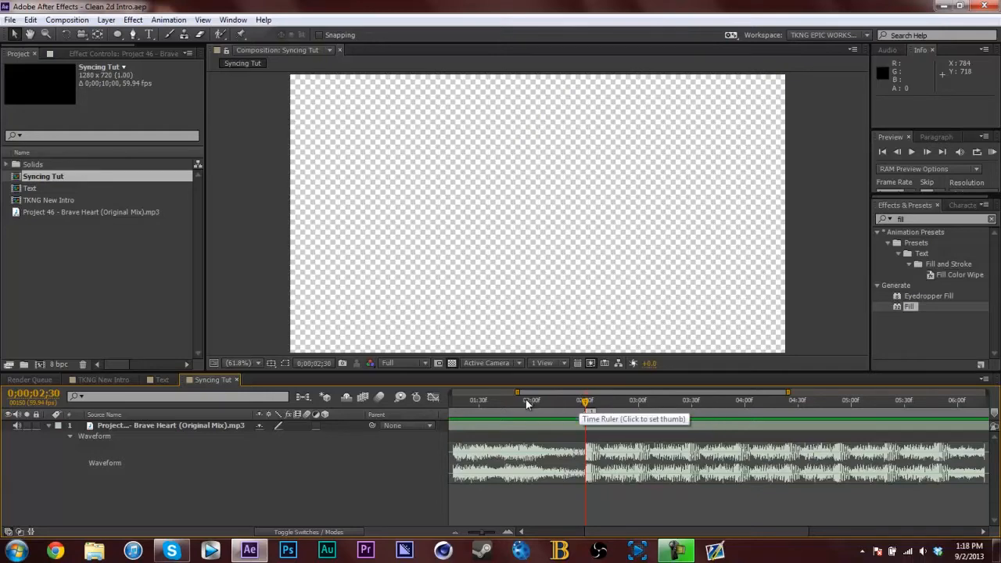
{"action": "mouse_move", "coordinate": [517, 392]}
{"action": "left_mouse_down"}
{"action": "mouse_move", "coordinate": [451, 392]}
{"action": "mouse_move", "coordinate": [426, 408]}
{"action": "left_mouse_up"}
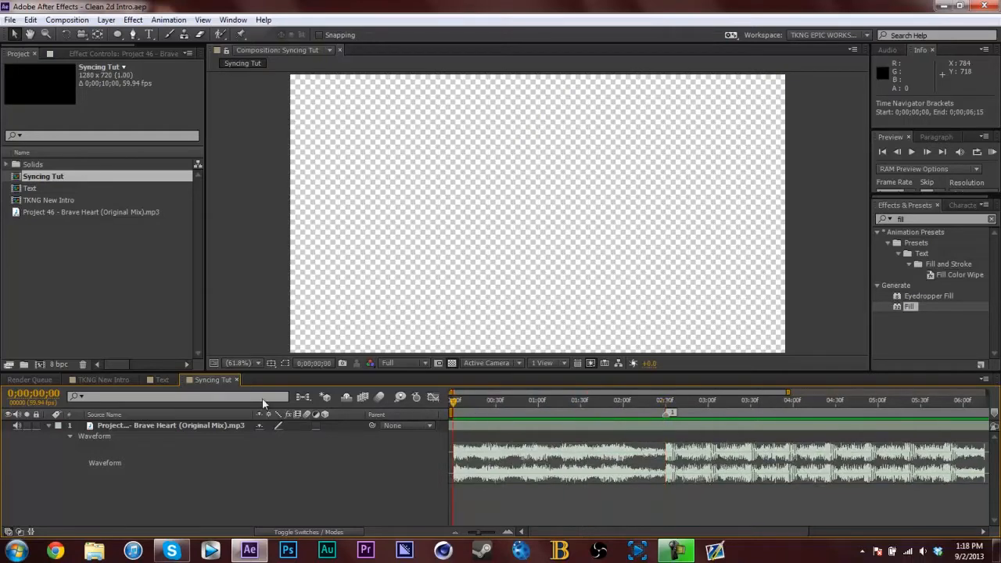
{"action": "key", "text": "shift+0"}
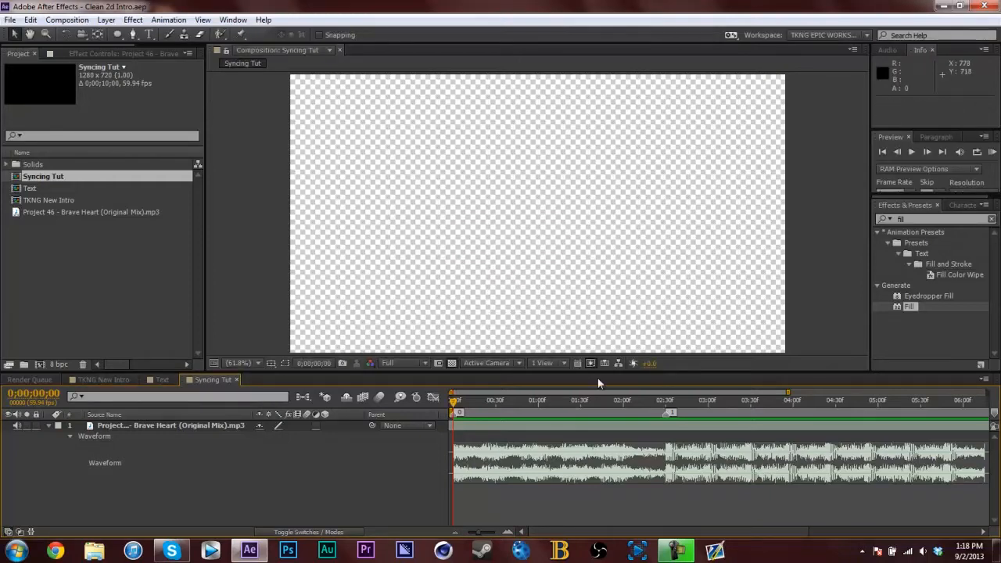
Jump to marker 1, return to the start of the composition, and listen for the beats in a RAM preview
{"action": "left_click", "coordinate": [665, 402]}
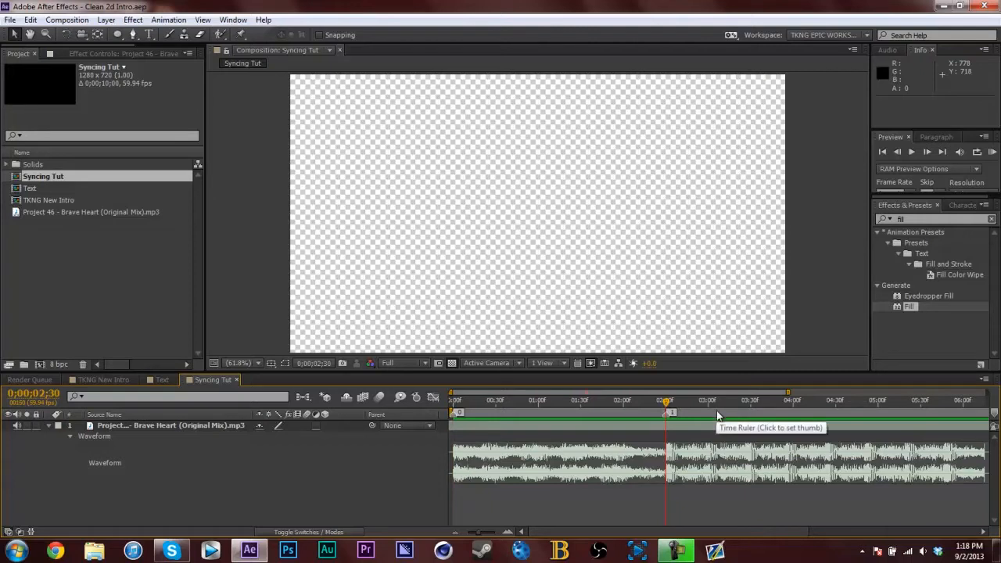
{"action": "key", "text": "Home"}
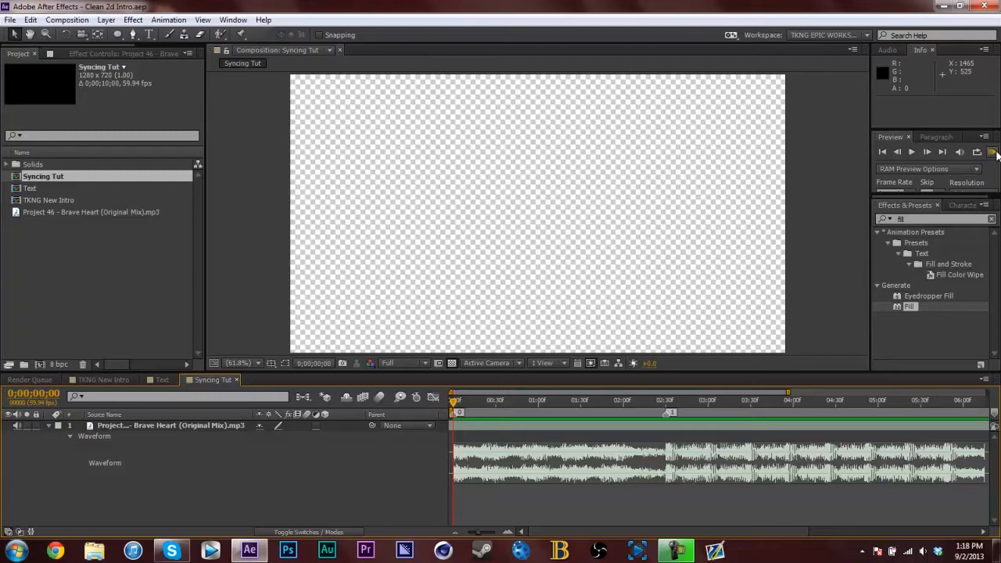
{"action": "left_click", "coordinate": [995, 154]}
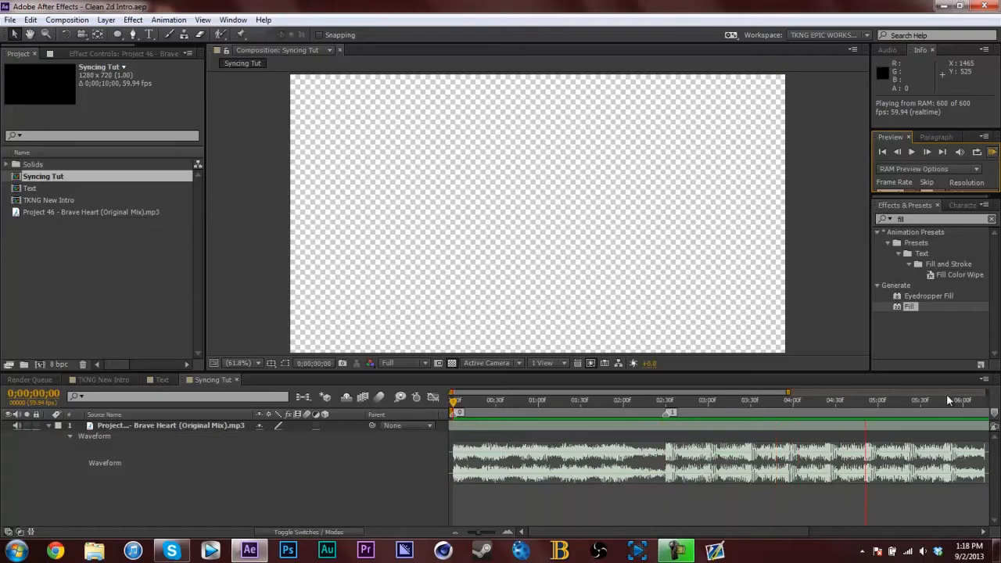
{"action": "key", "text": "space"}
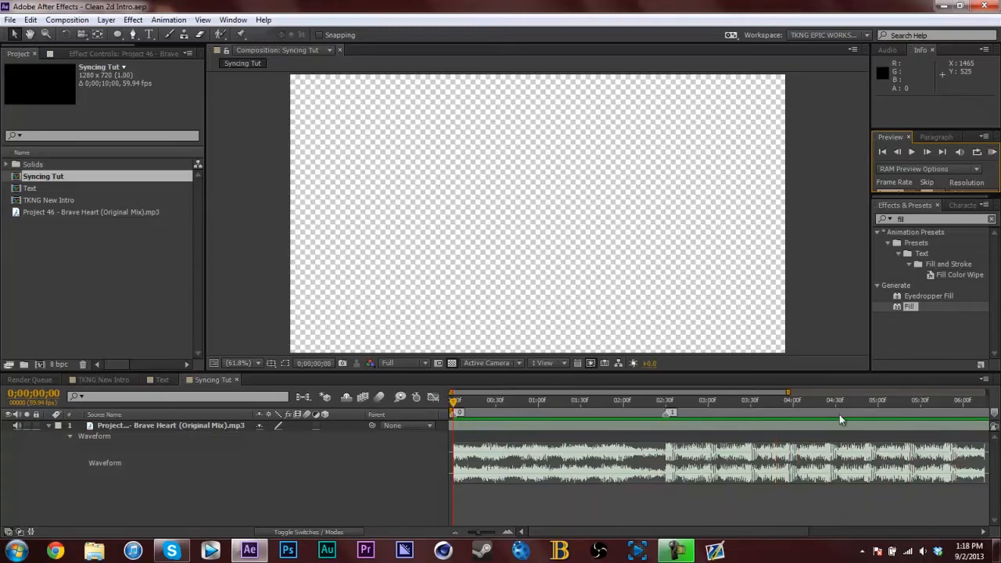
Add composition markers 2, 3 and 4 on the three waveform beats following marker 1, with marker 4 at 0;00;03;54
{"action": "left_click_drag", "start_coordinate": [794, 400], "coordinate": [987, 400]}
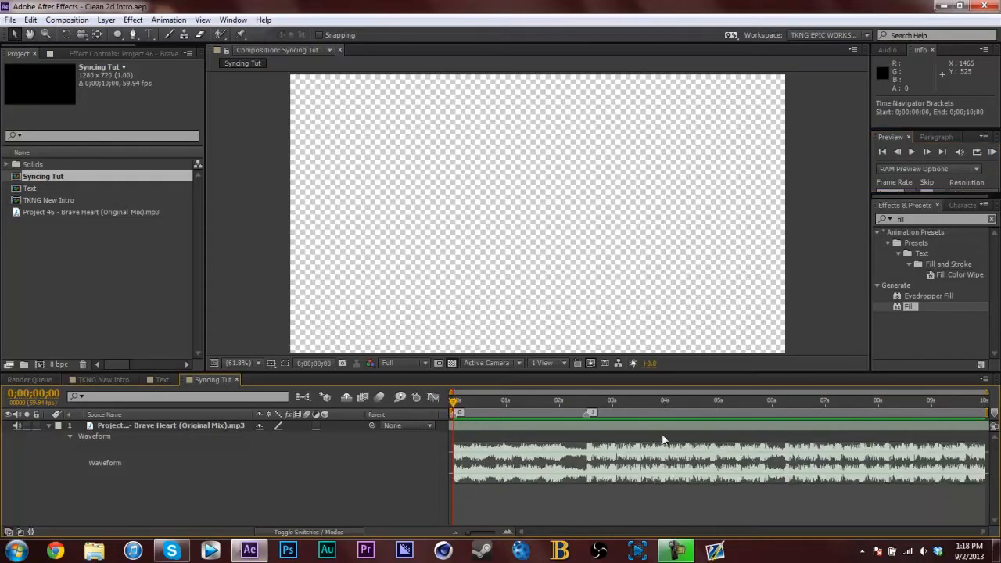
{"action": "key", "text": "1"}
{"action": "key", "text": "="}
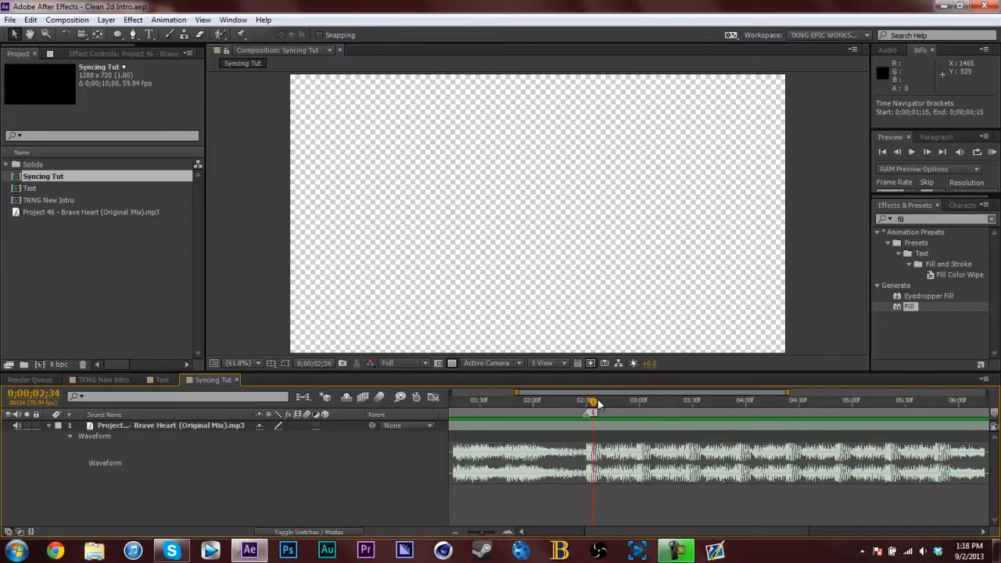
{"action": "left_click", "coordinate": [638, 399]}
{"action": "key", "text": "shift+2"}
{"action": "left_click_drag", "start_coordinate": [681, 401], "coordinate": [685, 403]}
{"action": "key", "text": "shift+3"}
{"action": "left_click", "coordinate": [735, 400]}
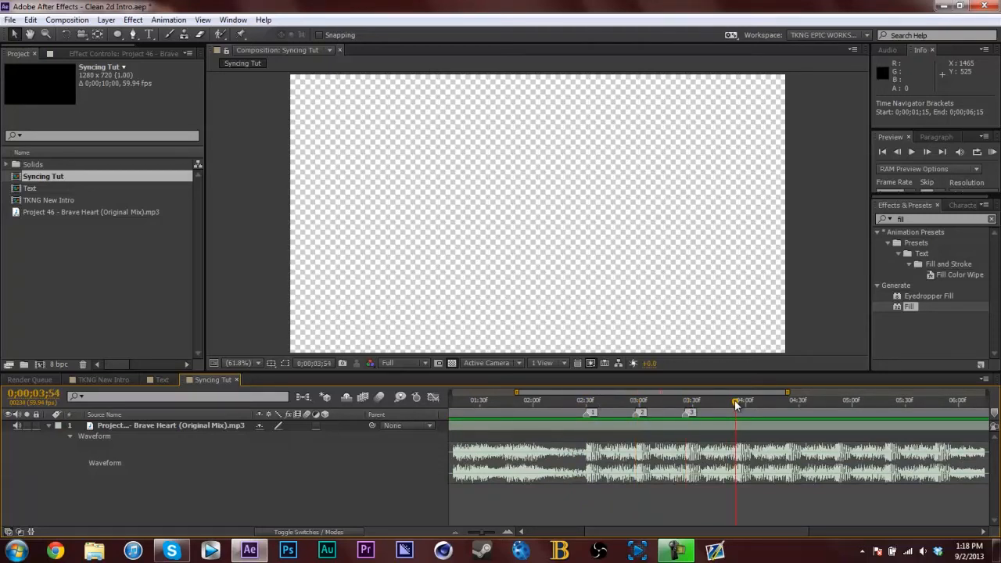
{"action": "key", "text": "shift+4"}
Add composition markers 5, 6, 7 and 8 on the next four waveform beats, with marker 8 at 0;00;05;46
{"action": "scroll", "coordinate": [751, 403], "scroll_direction": "right", "scroll_amount": 1}
{"action": "left_click", "coordinate": [772, 405]}
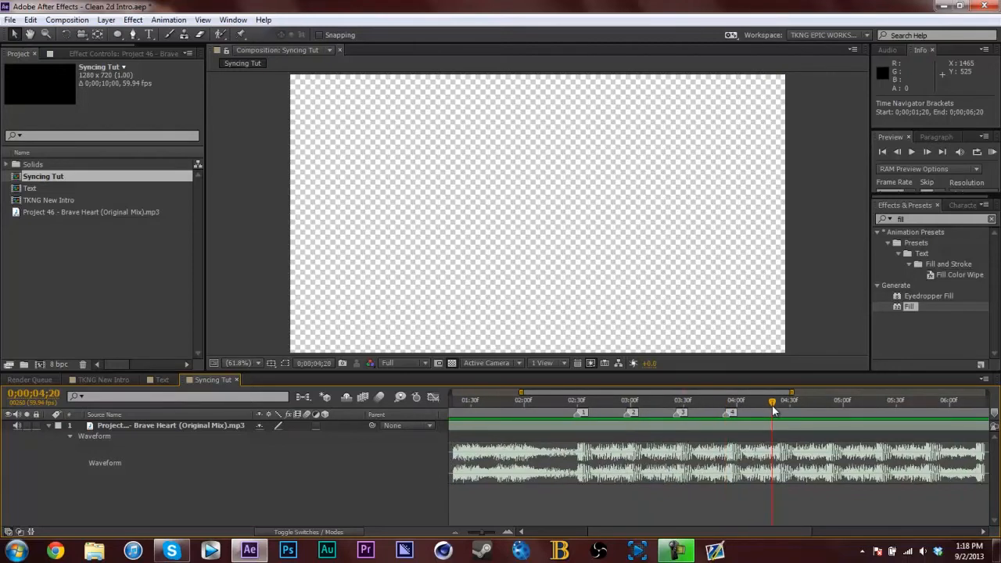
{"action": "left_click_drag", "start_coordinate": [772, 405], "coordinate": [927, 413]}
{"action": "key", "text": "shift+6"}
{"action": "key", "text": "shift+8"}
Undo the mistaken relocation of marker 8, and add marker 9 at 0;00;06;15 and marker 10 at 0;00;06;45
{"action": "left_click_drag", "start_coordinate": [715, 391], "coordinate": [815, 386]}
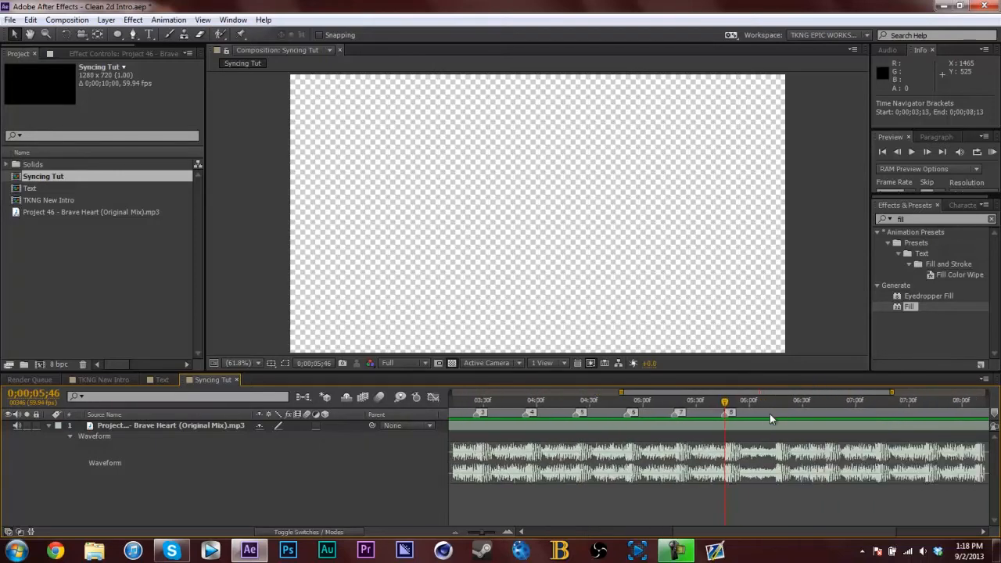
{"action": "left_click_drag", "start_coordinate": [770, 414], "coordinate": [777, 403]}
{"action": "key", "text": "shift+8"}
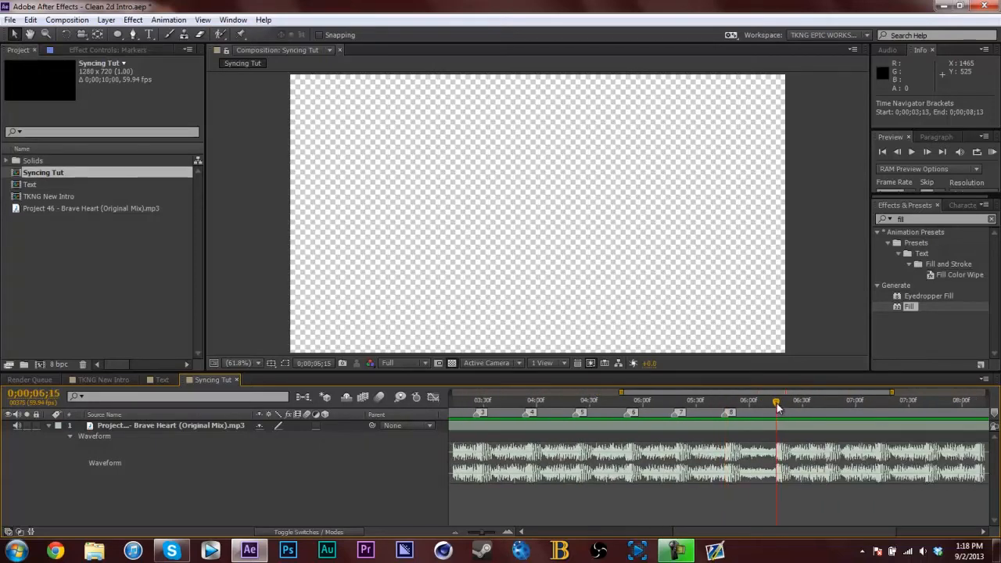
{"action": "key", "text": "ctrl+z"}
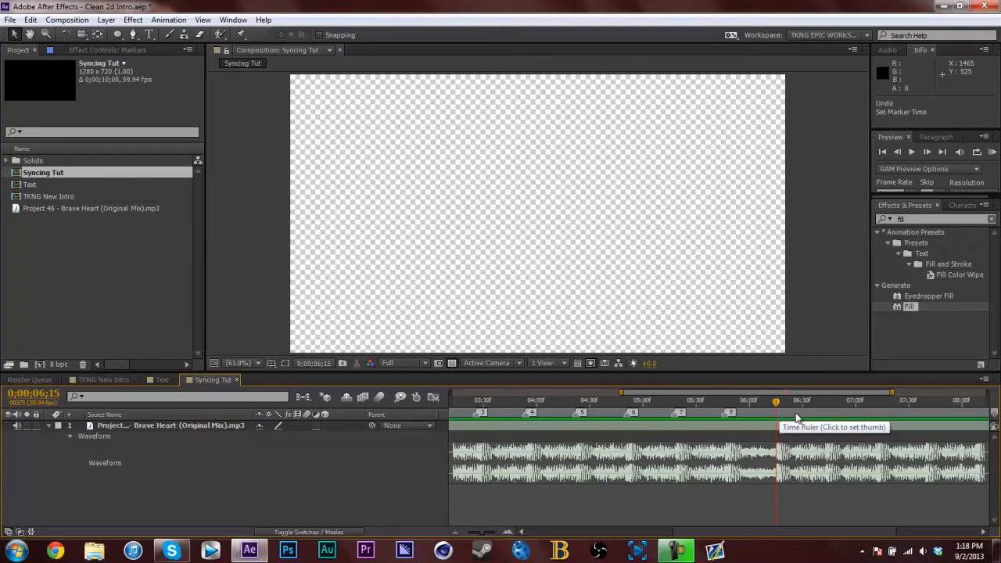
{"action": "key", "text": "shift+9"}
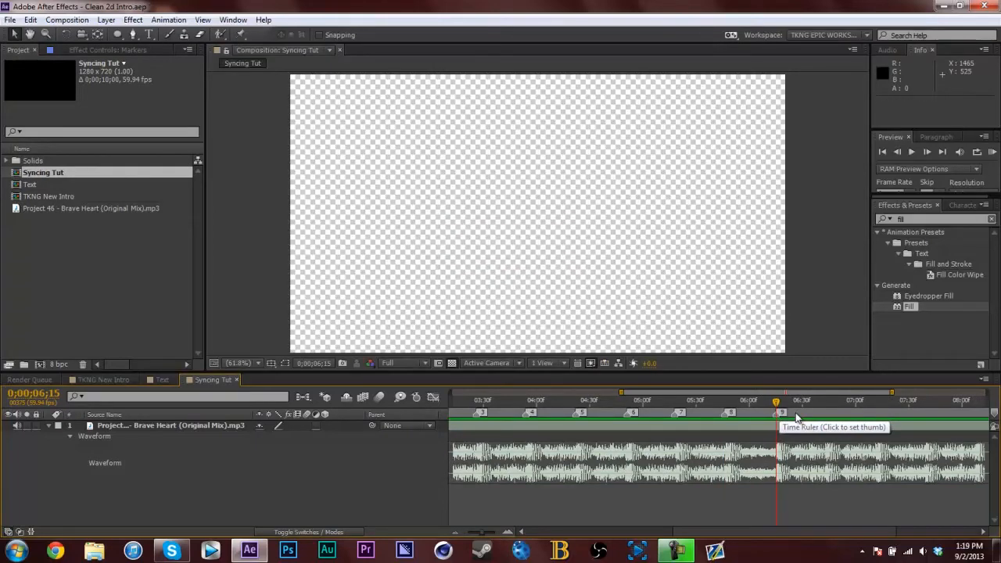
{"action": "left_click_drag", "start_coordinate": [795, 410], "coordinate": [824, 416]}
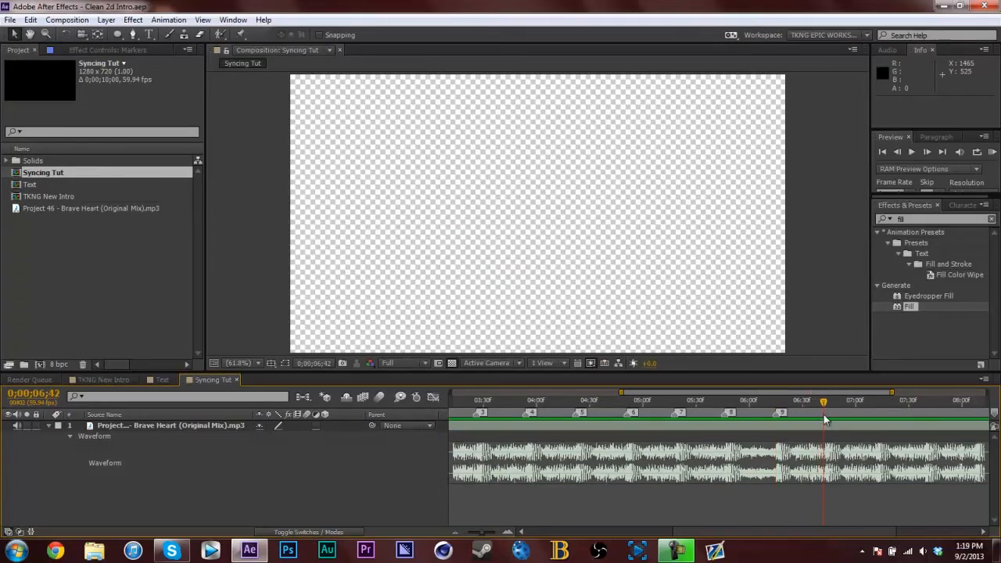
{"action": "left_click_drag", "start_coordinate": [995, 413], "coordinate": [831, 442]}
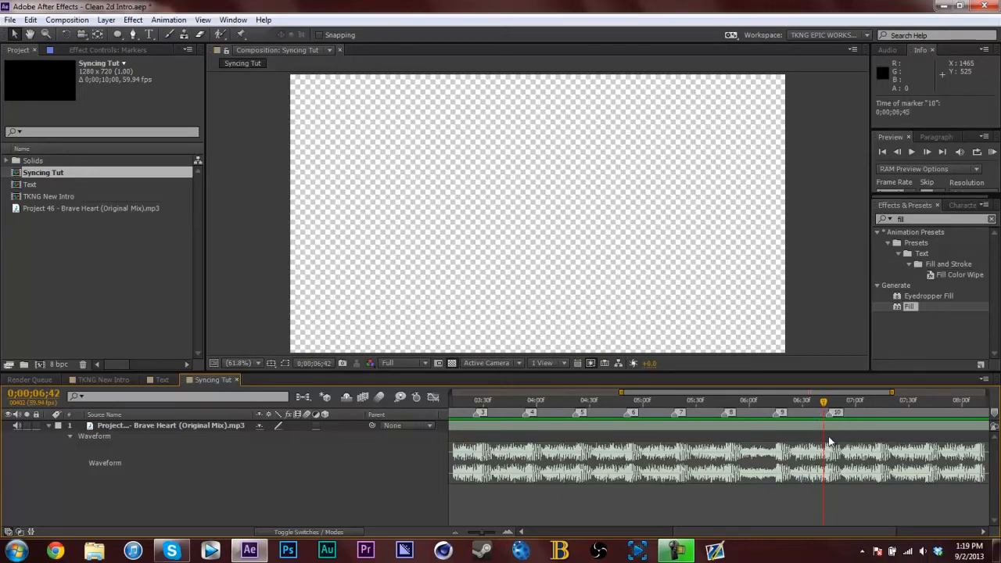
Add composition marker 11 on the next waveform beat at 0;00;07;11, and save the project
{"action": "left_click_drag", "start_coordinate": [896, 389], "coordinate": [990, 392]}
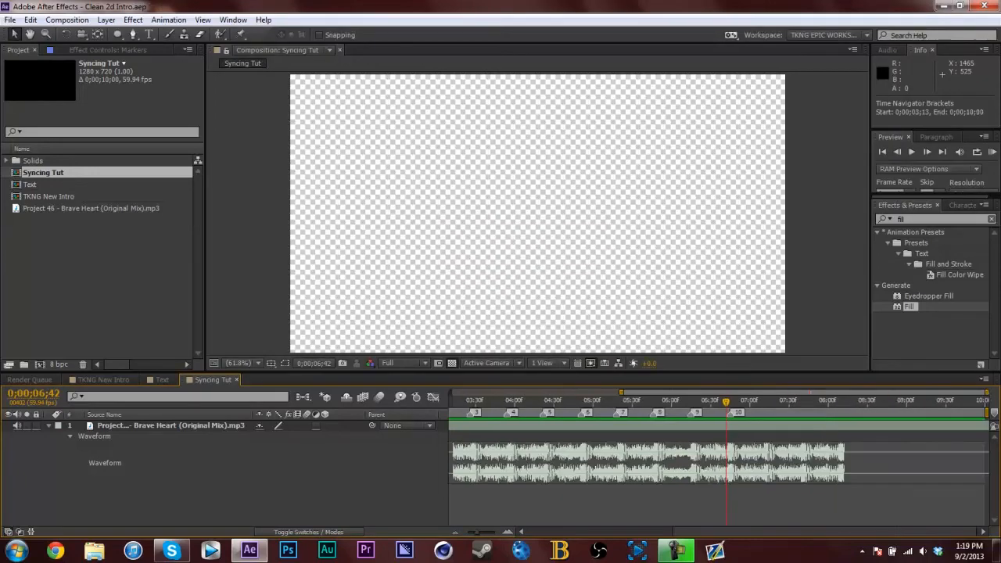
{"action": "left_click_drag", "start_coordinate": [753, 409], "coordinate": [773, 413]}
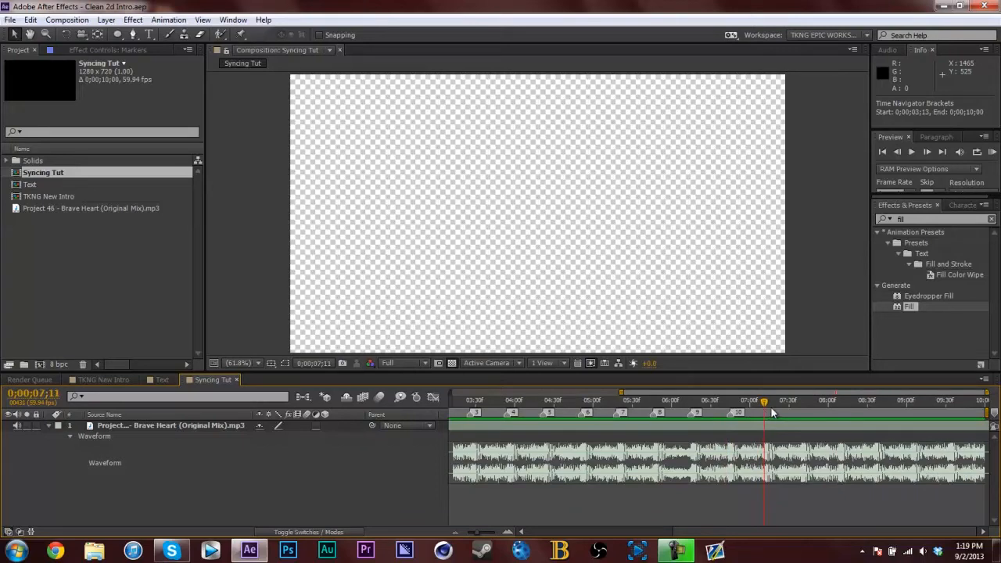
{"action": "left_click_drag", "start_coordinate": [995, 413], "coordinate": [772, 413]}
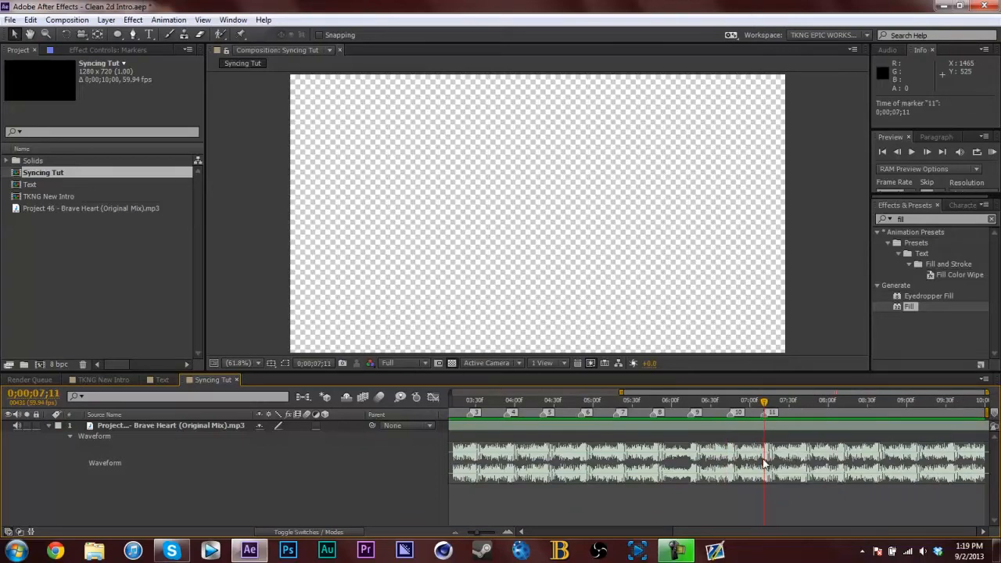
{"action": "key", "text": "ctrl+s"}
Look over the TKNG New Intro composition, and return to Syncing Tut with the current time at 0;00;02;30 by marker 1
{"action": "left_click", "coordinate": [103, 379]}
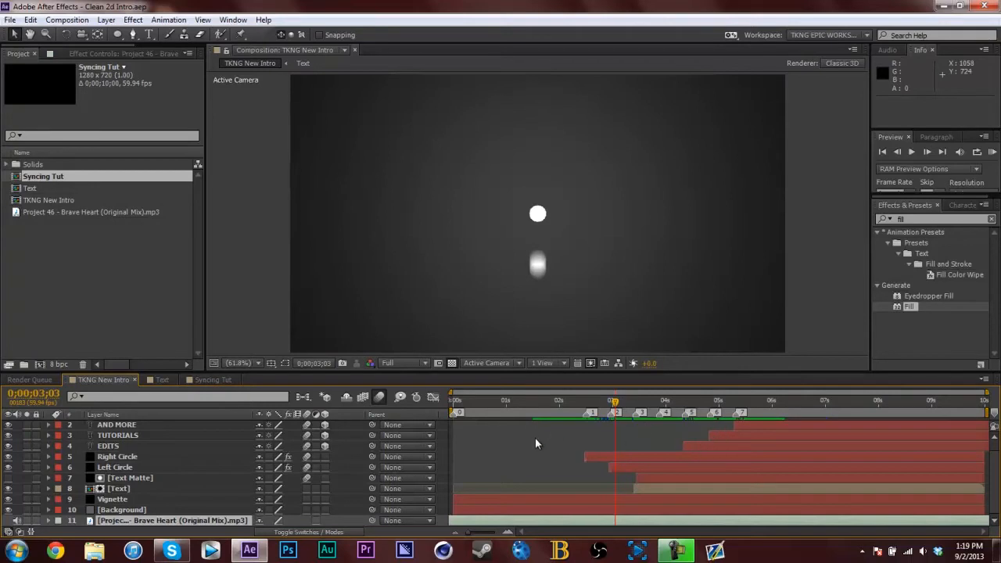
{"action": "left_click", "coordinate": [220, 381]}
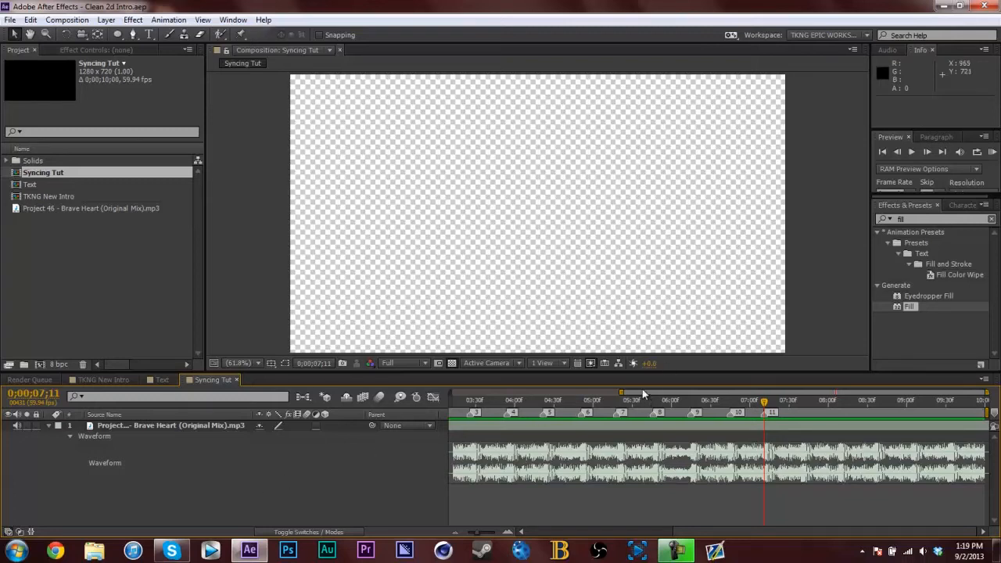
{"action": "left_click_drag", "start_coordinate": [646, 392], "coordinate": [551, 410]}
{"action": "left_click", "coordinate": [538, 403]}
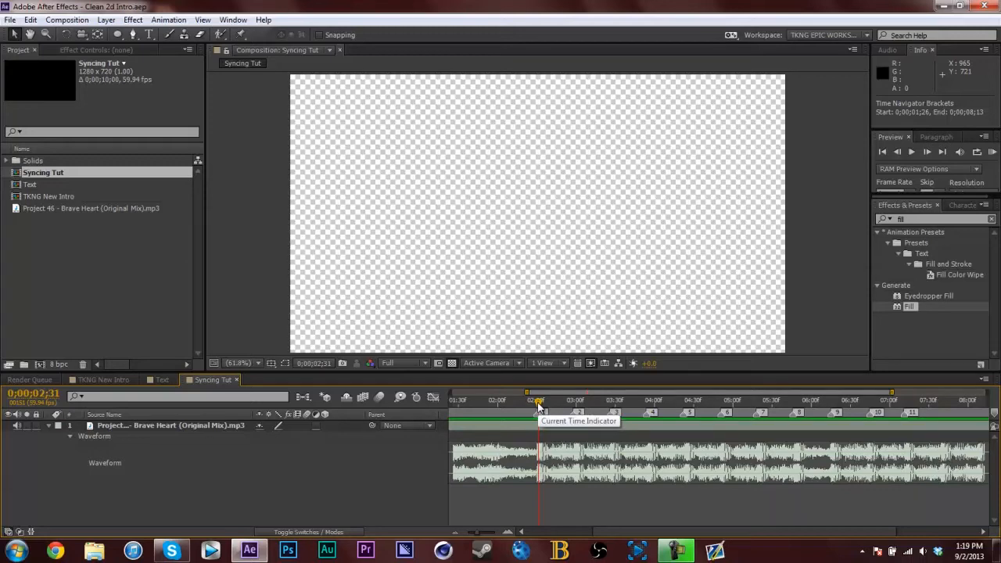
{"action": "key", "text": "Page_Up"}
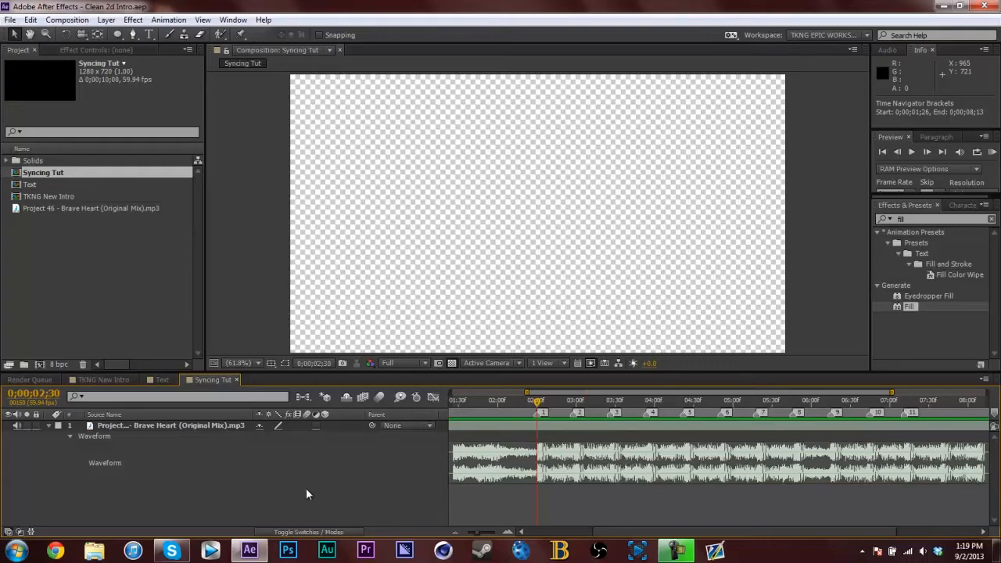
Copy the Right Circle layer from the TKNG New Intro composition into Syncing Tut
{"action": "left_click", "coordinate": [103, 380]}
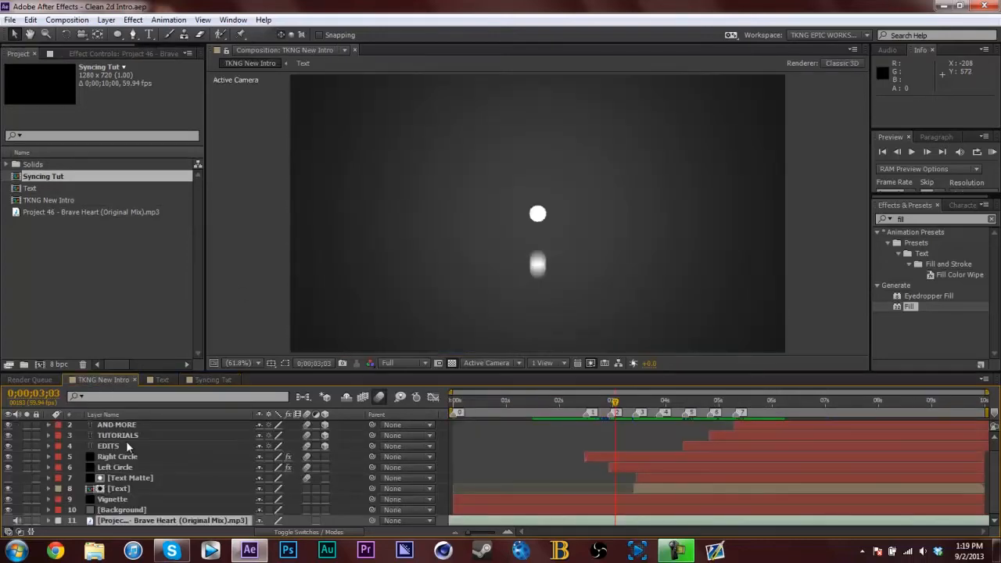
{"action": "left_click", "coordinate": [119, 457]}
{"action": "key", "text": "ctrl+c"}
{"action": "left_click", "coordinate": [211, 380]}
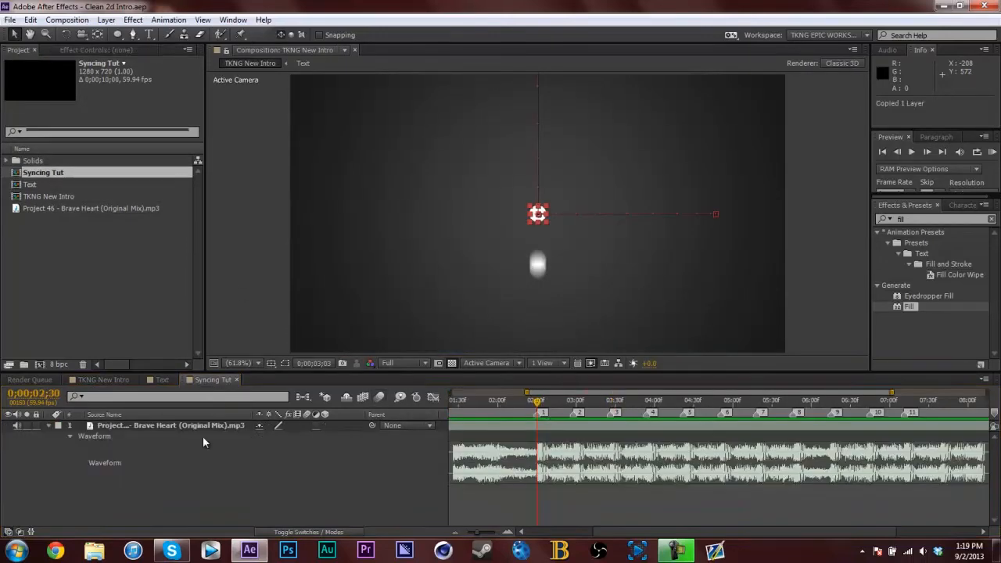
{"action": "key", "text": "ctrl+v"}
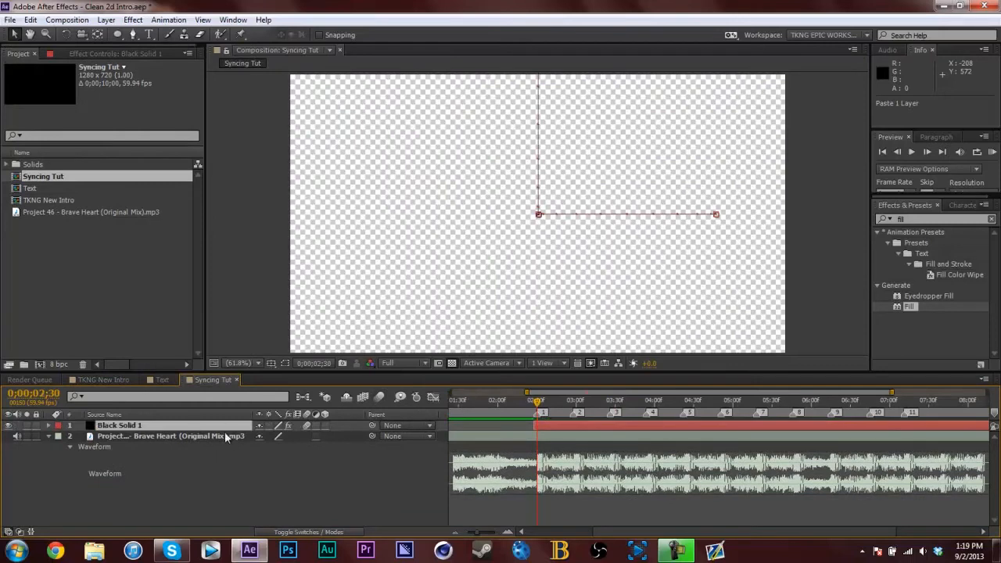
Remove the pasted circle's Position animation while at 0;00;02;38, and turn off the composition's transparency grid
{"action": "key", "text": "u"}
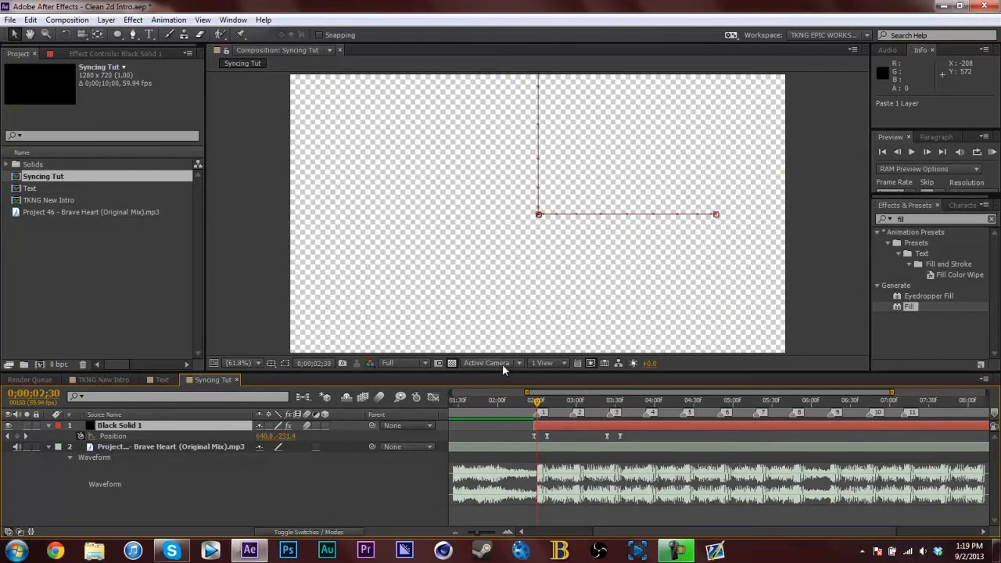
{"action": "left_click", "coordinate": [547, 400]}
{"action": "left_click", "coordinate": [79, 436]}
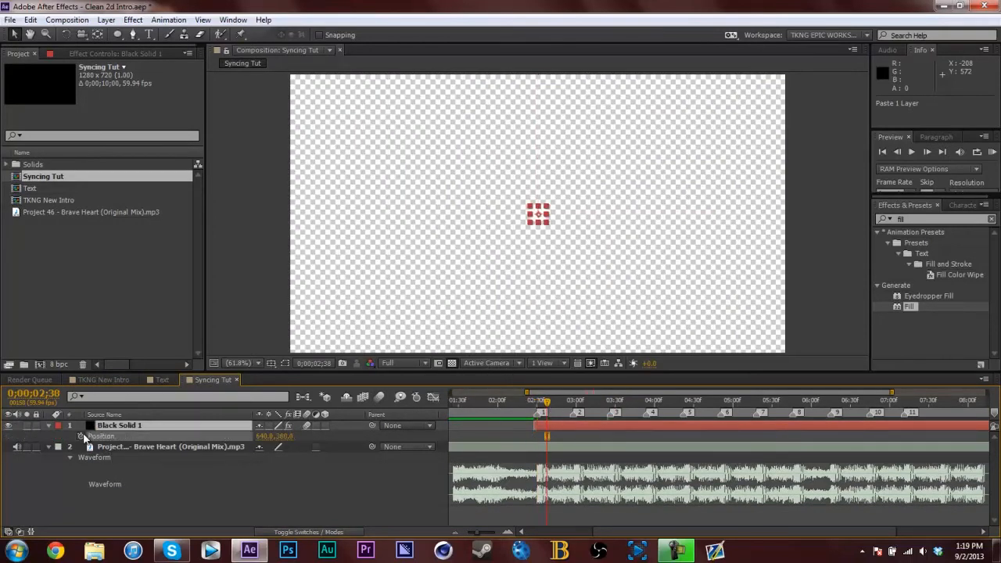
{"action": "left_click", "coordinate": [452, 363]}
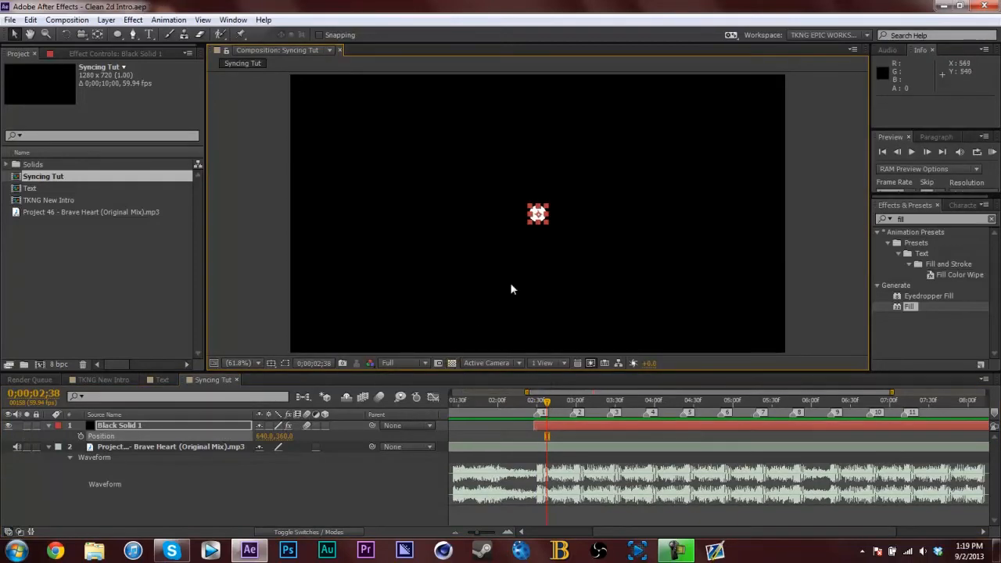
{"action": "left_click", "coordinate": [307, 499]}
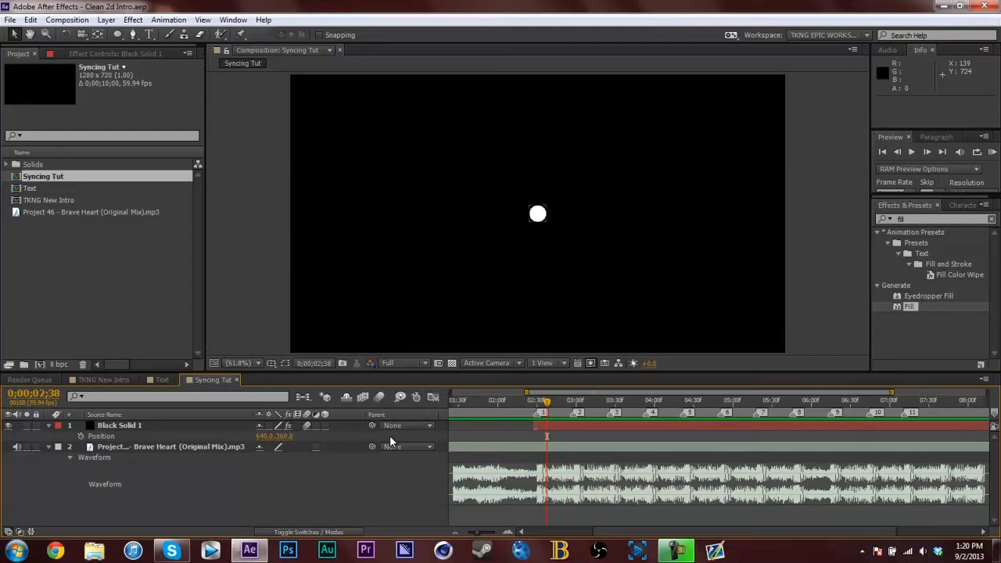
Align the start of the circle layer with marker 1 at 0;00;02;30, and save the project
{"action": "key", "text": "Page_Up"}
{"action": "key", "text": "Page_Up"}
{"action": "key", "text": "Page_Up"}
{"action": "key", "text": "Page_Up"}
{"action": "key", "text": "Page_Up"}
{"action": "key", "text": "Page_Up"}
{"action": "key", "text": "Page_Up"}
{"action": "key", "text": "Page_Up"}
{"action": "key", "text": "Page_Up"}
{"action": "key", "text": "Page_Up"}
{"action": "key", "text": "equal"}
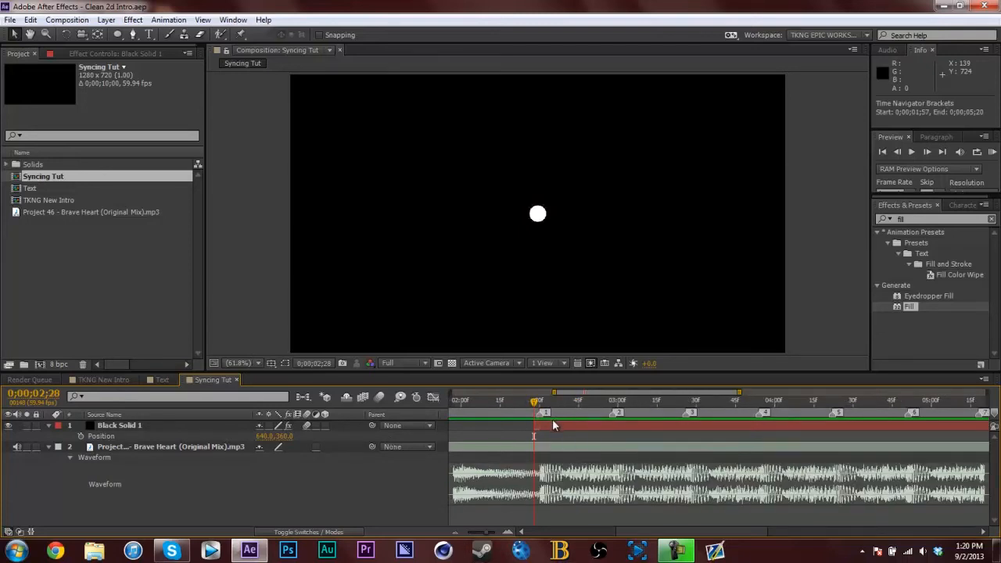
{"action": "key", "text": "Page_Down"}
{"action": "key", "text": "Page_Down"}
{"action": "left_click", "coordinate": [553, 421]}
{"action": "key", "text": "bracketleft"}
{"action": "key", "text": "ctrl+s"}
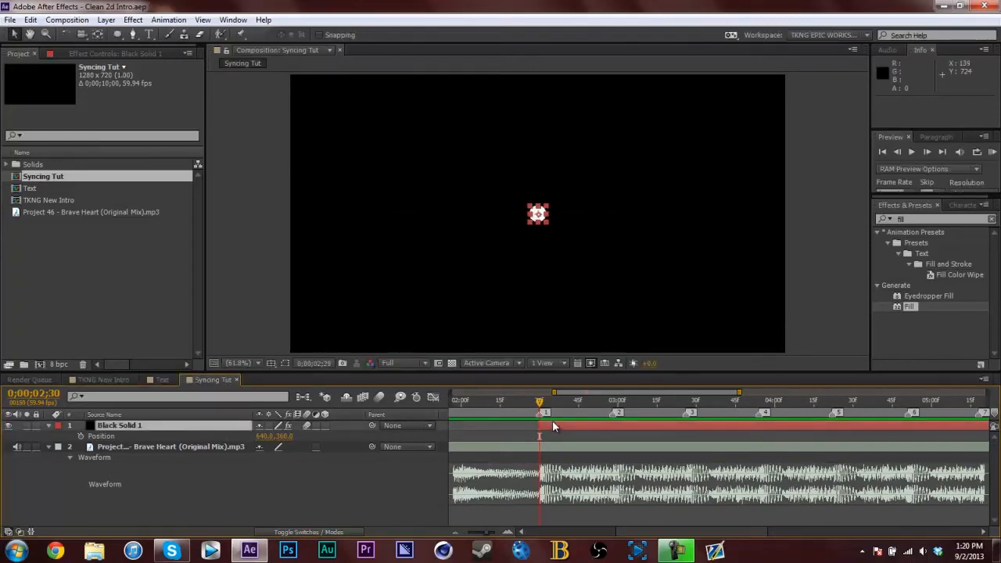
Move the circle layer's start two frames before marker 1, to 0;00;02;28, and save the project
{"action": "key", "text": "Page_Up"}
{"action": "key", "text": "Page_Up"}
{"action": "key", "text": "bracketleft"}
{"action": "key", "text": "ctrl+s"}
Add a Position keyframe to the circle at 0;00;02;38, ten frames after the layer's start, and apply Easy Ease to it
{"action": "key", "text": "shift+Page_Down"}
{"action": "left_click", "coordinate": [81, 436]}
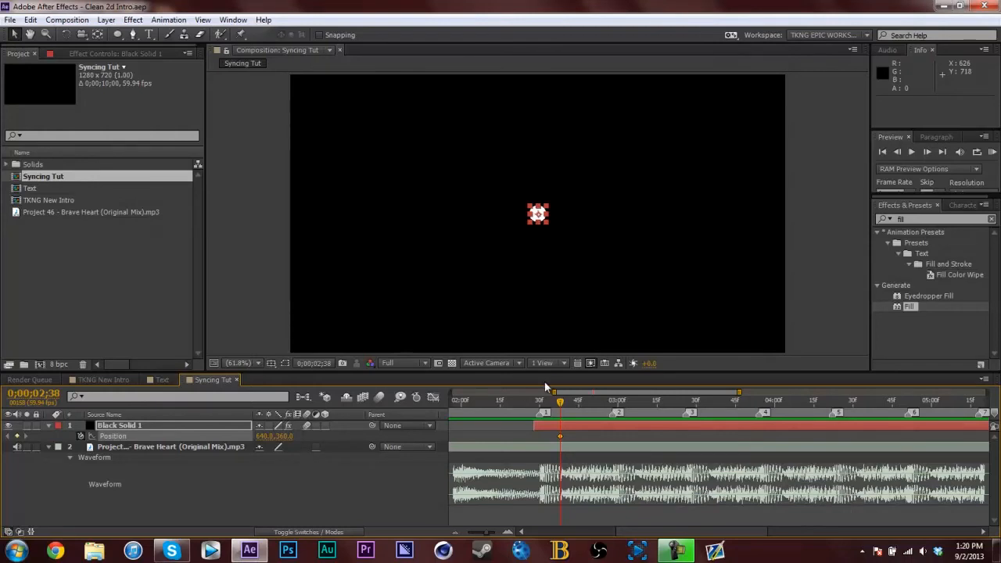
{"action": "right_click", "coordinate": [562, 437]}
{"action": "mouse_move", "coordinate": [600, 426]}
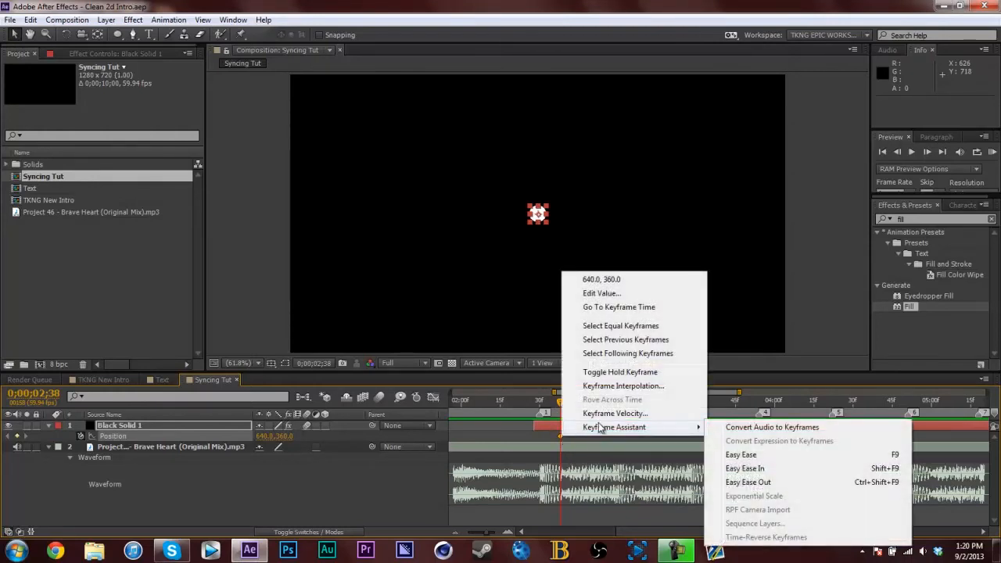
{"action": "left_click", "coordinate": [736, 454]}
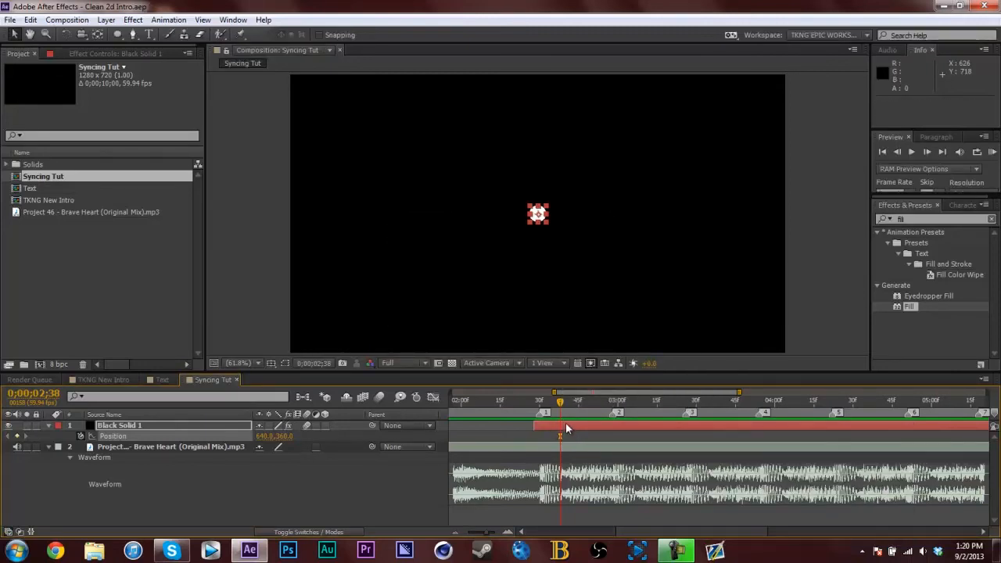
Set the circle's vertical Position to -300 at 0;00;02;28, enable the composition's motion blur, and save the project
{"action": "left_click", "coordinate": [535, 404]}
{"action": "left_click", "coordinate": [286, 436]}
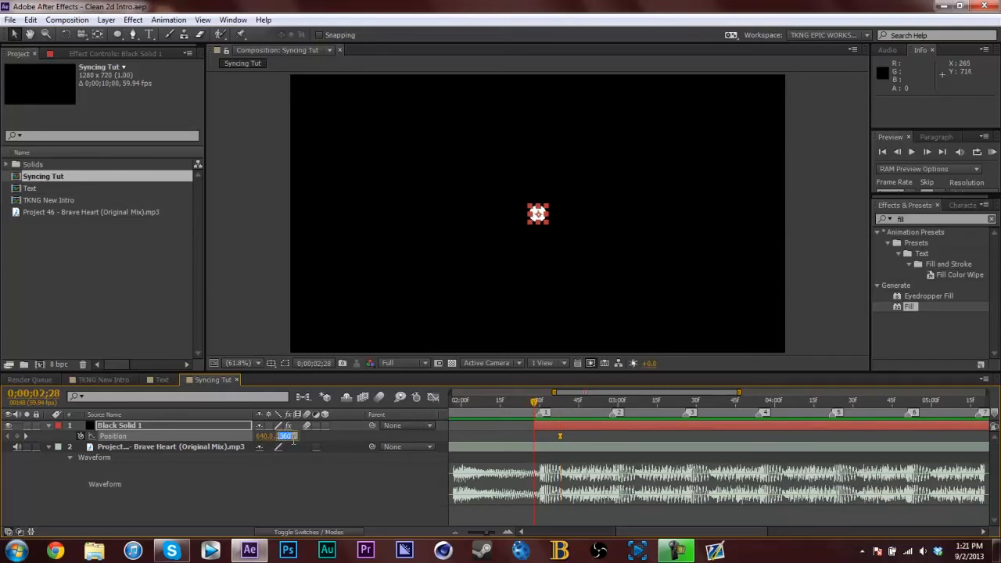
{"action": "type", "text": "-300"}
{"action": "key", "text": "Return"}
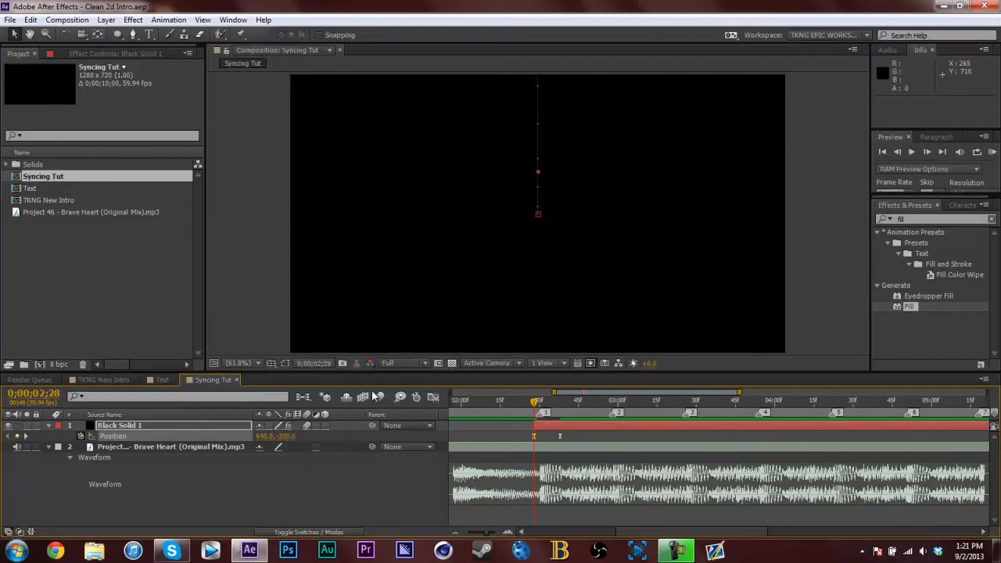
{"action": "key", "text": "ctrl+s"}
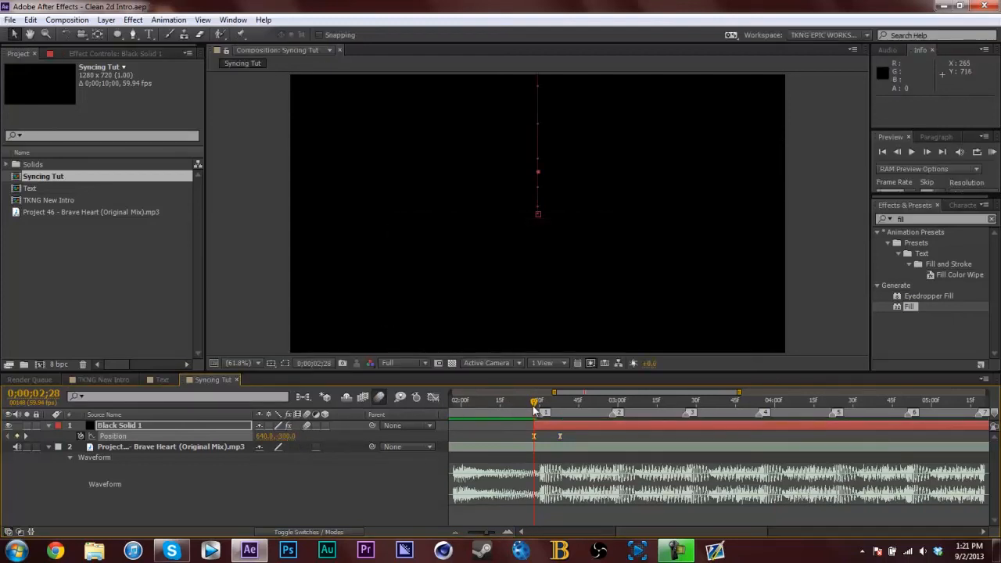
Scrub from 0;00;02;28 to 0;00;03;35 to check the circle's drop against the beat markers
{"action": "left_click_drag", "start_coordinate": [535, 404], "coordinate": [589, 400]}
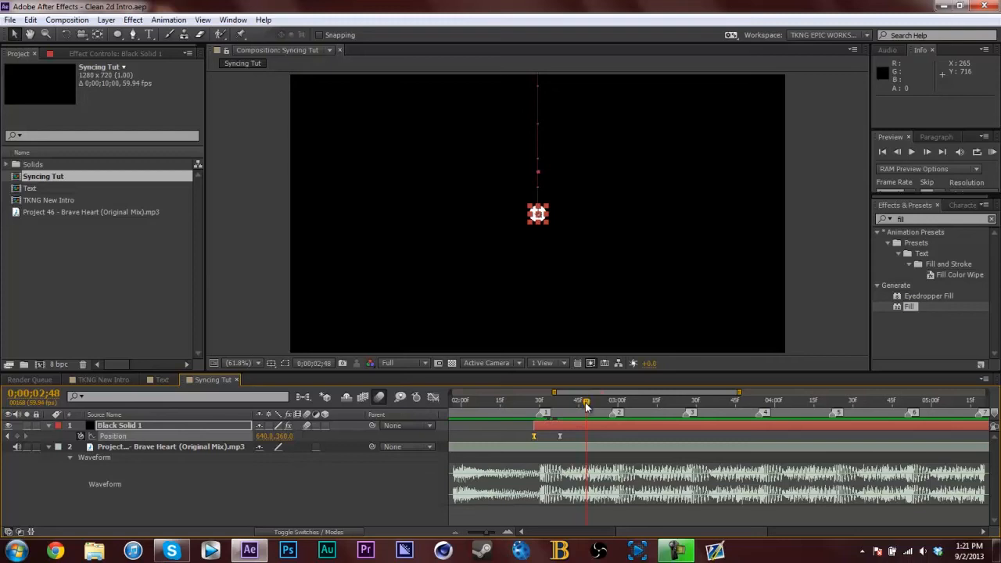
{"action": "left_click_drag", "start_coordinate": [589, 401], "coordinate": [710, 378]}
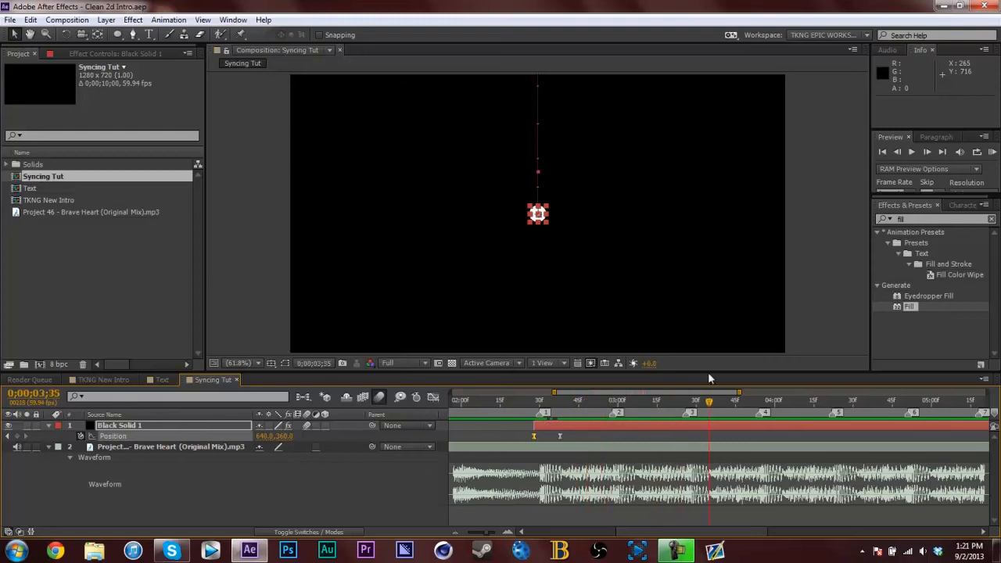